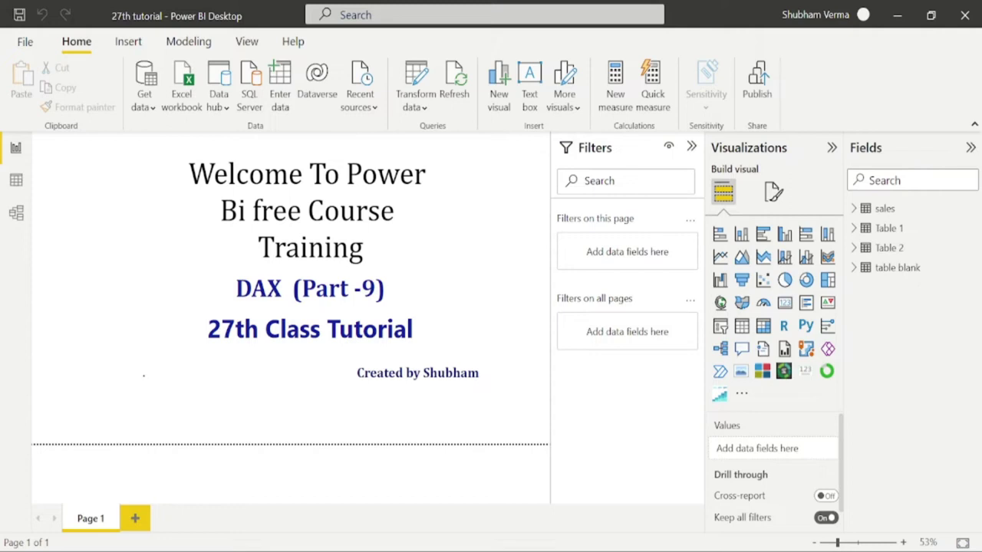
- Switch to the DAX function reference in Microsoft Edge and open the Other functions category
mouse_move(564, 541)
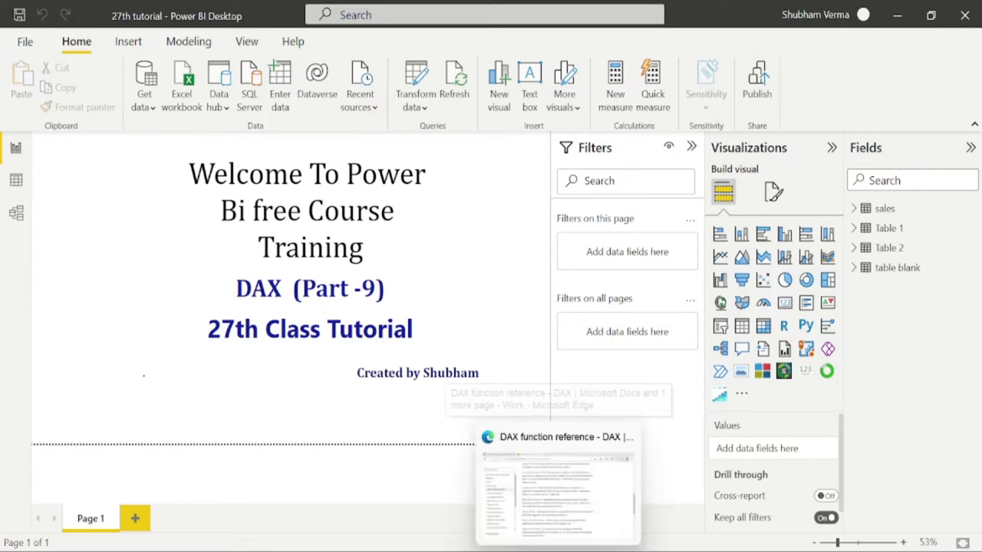
left_click(558, 491)
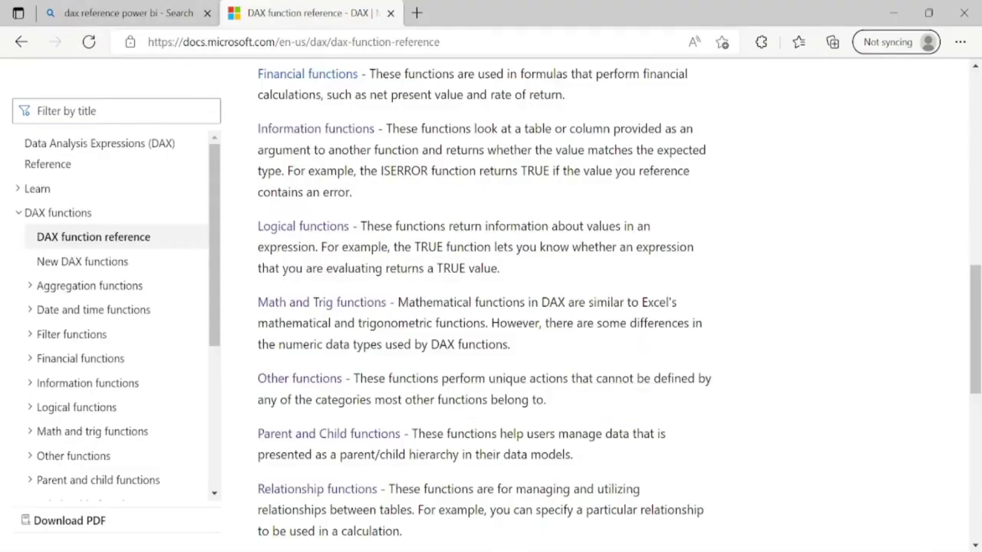
left_click(316, 379)
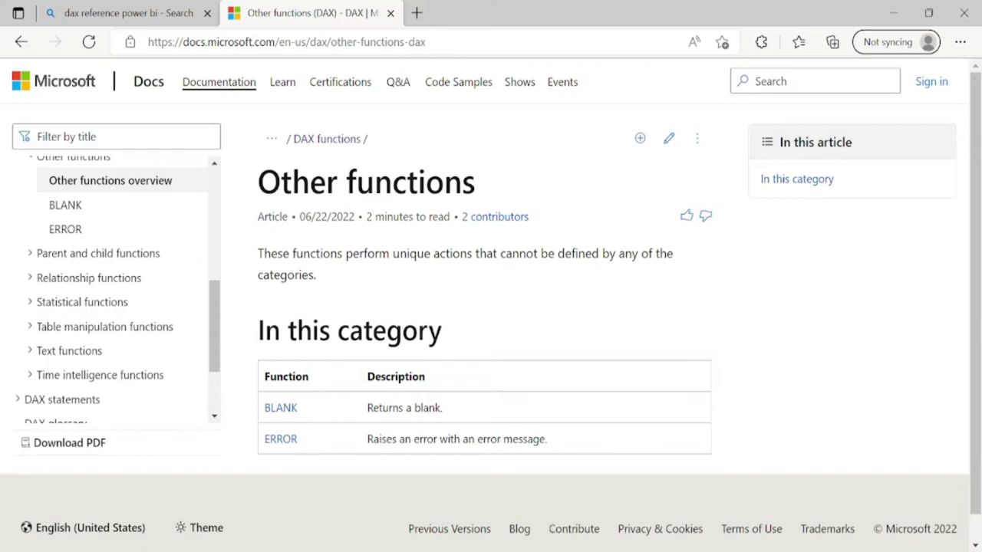
- Switch back to Power BI Desktop and display the rows of the "table blank" table in Data view
mouse_move(660, 551)
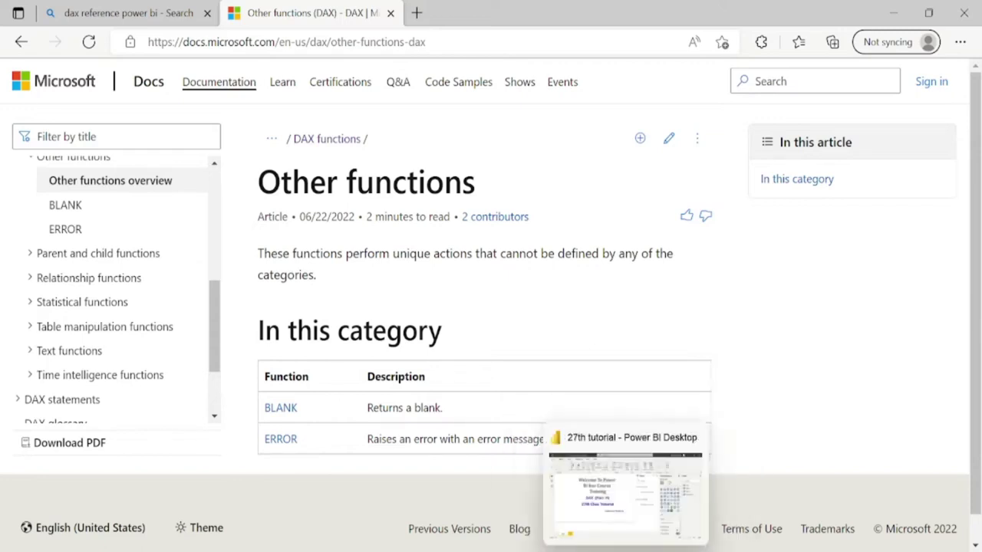
left_click(627, 551)
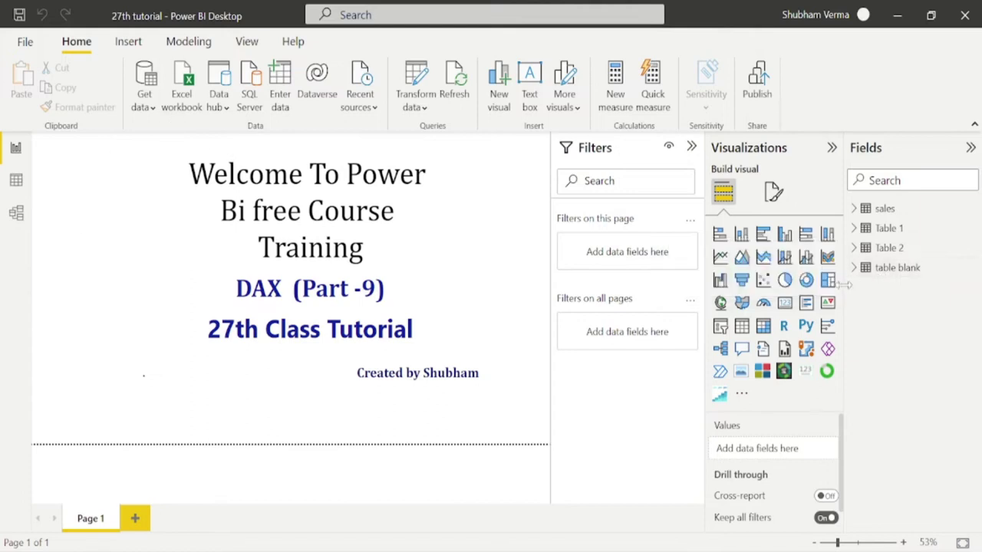
left_click(895, 270)
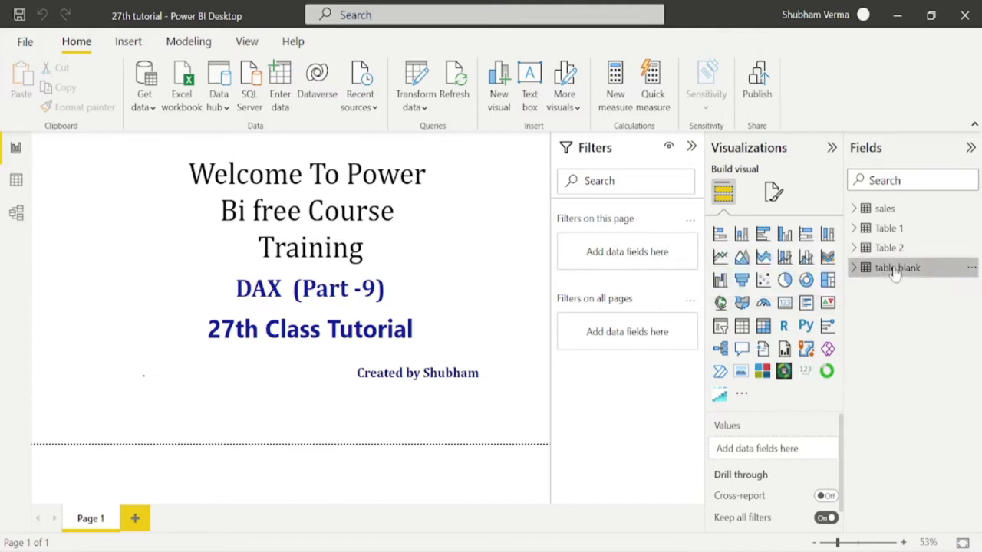
left_click(16, 181)
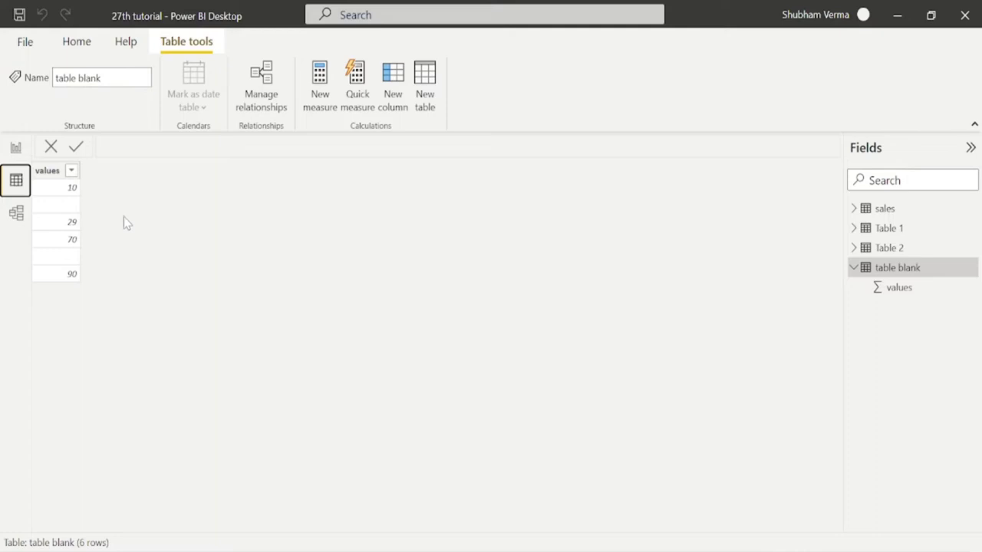
- Add a calculated column named BLANK to "table blank" and begin its formula with IF(ISBLANK(
left_click(396, 104)
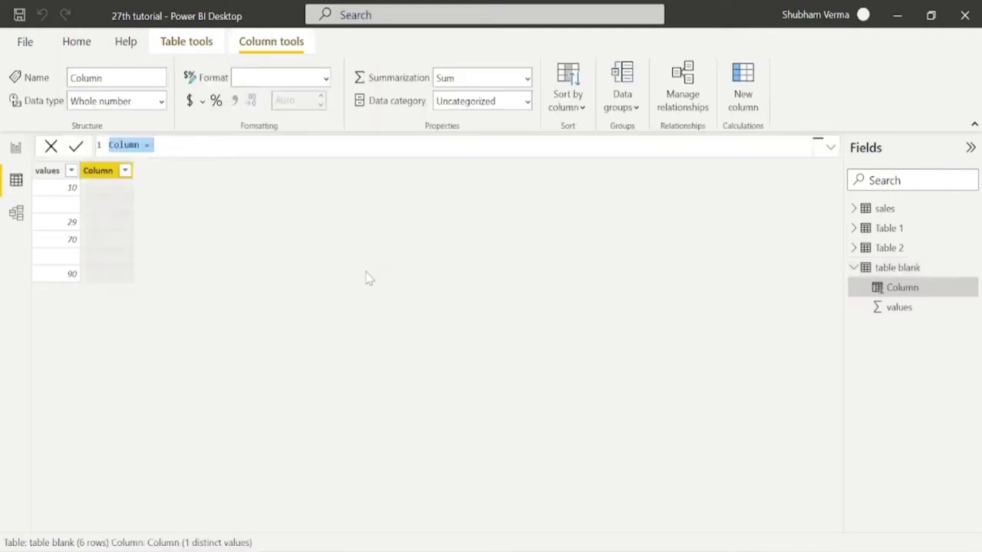
key("BackSpace")
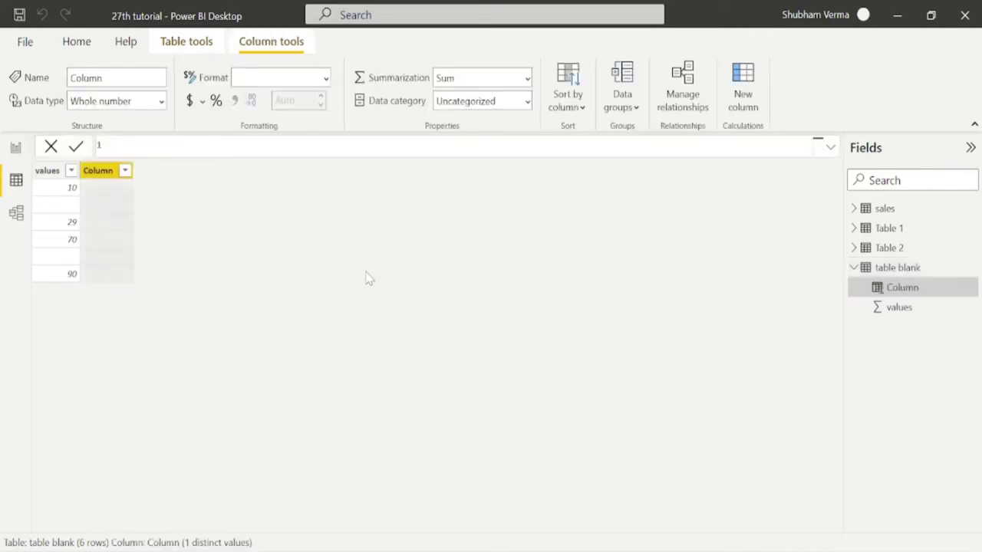
type("BLANK = IF")
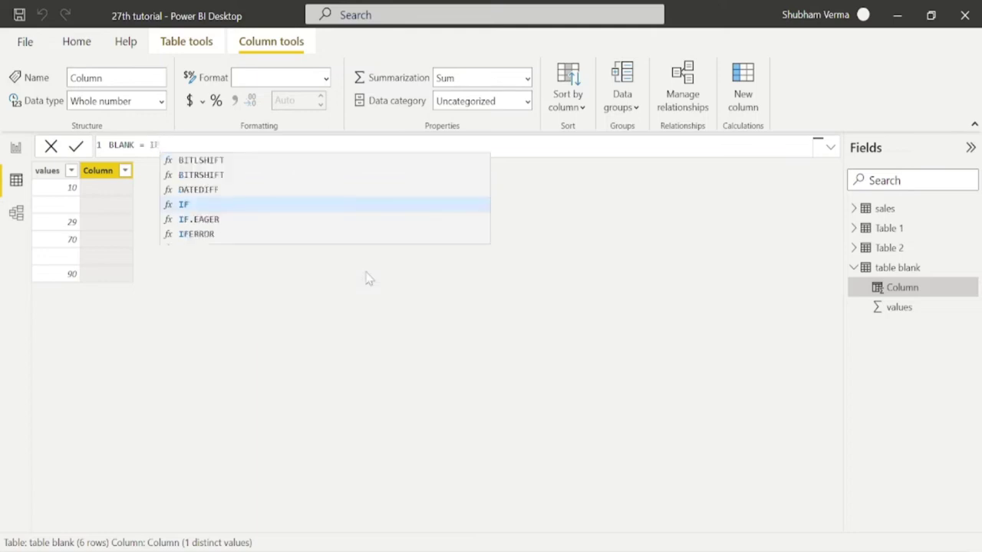
type("(")
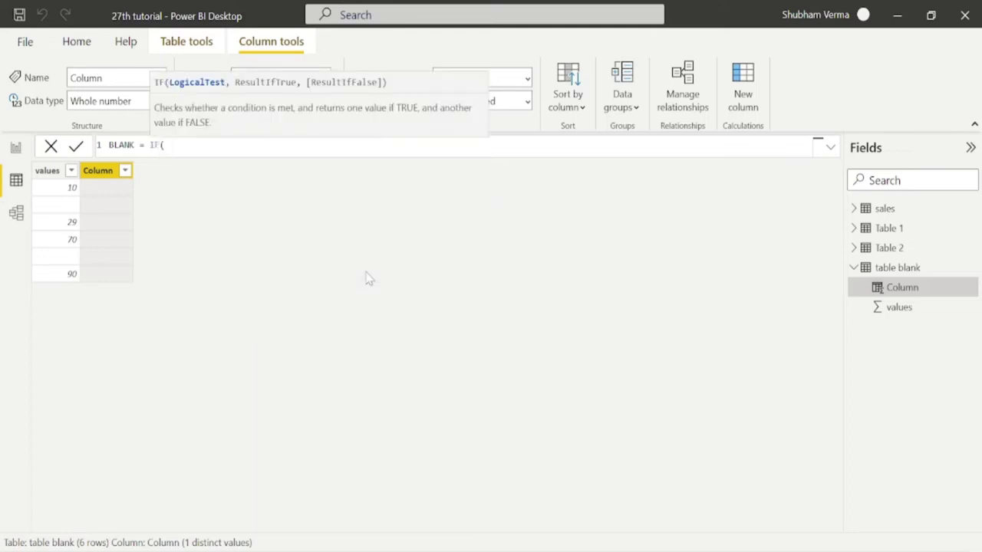
type("ISB")
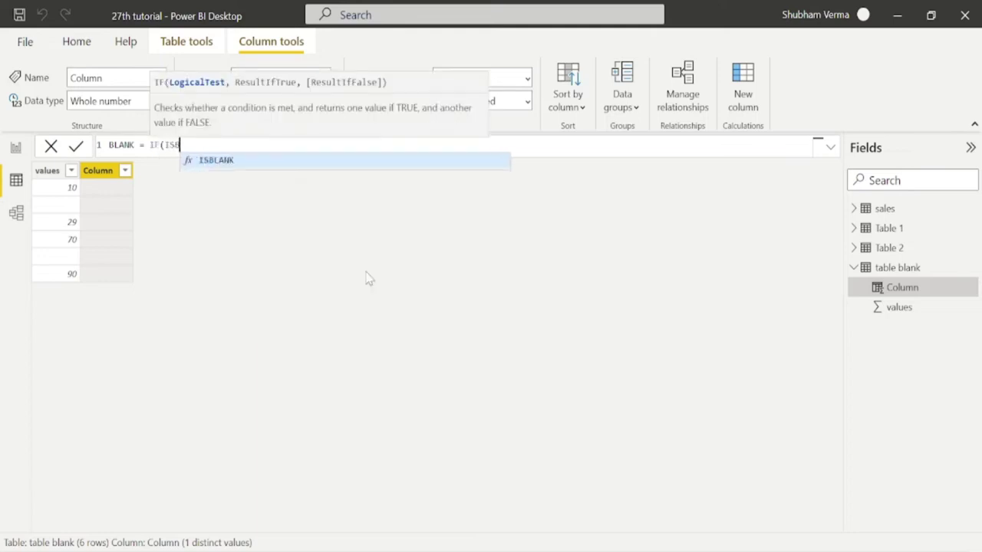
type("LANK(")
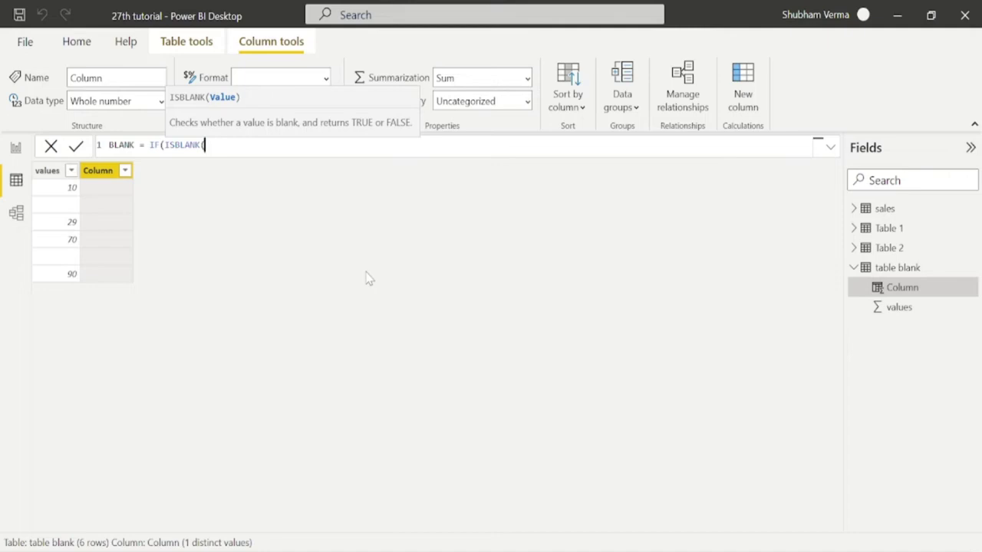
type("VALUE")
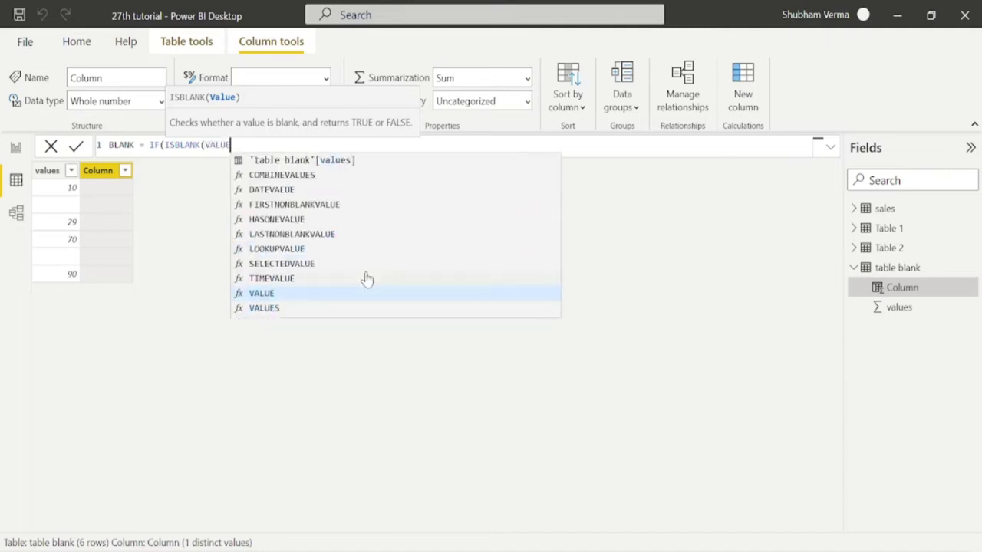
key("Down")
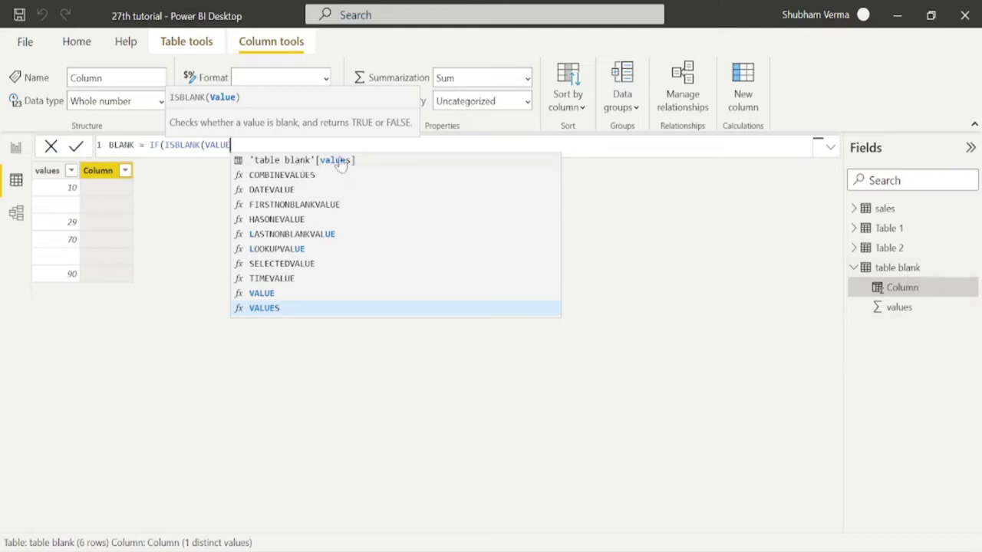
key("Escape")
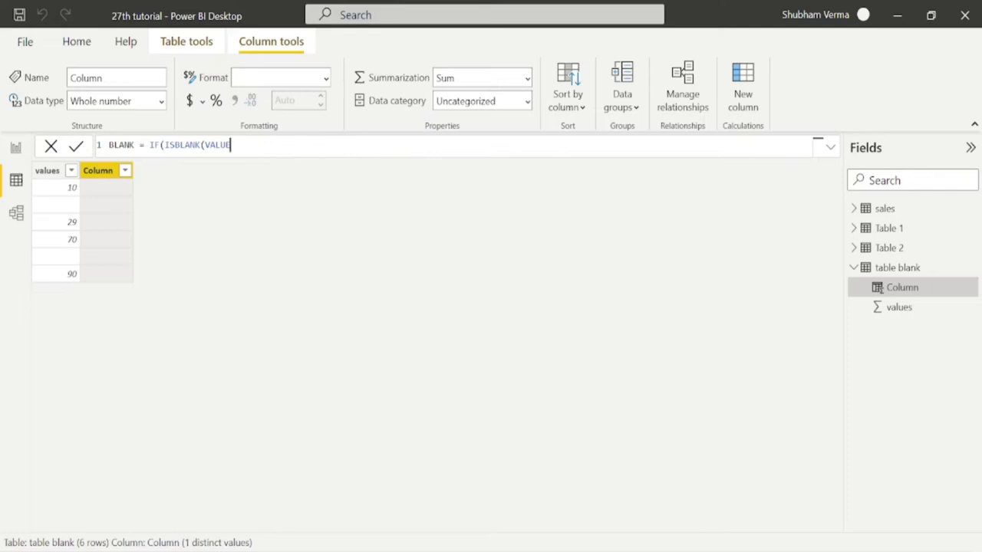
key("BackSpace")
key("BackSpace")
key("BackSpace")
key("BackSpace")
key("BackSpace")
- Complete the BLANK formula with 'table blank'[values] as the ISBLANK argument, returning "BLANK" if true and "NON BLANK" if false
type("'")
left_click(294, 166)
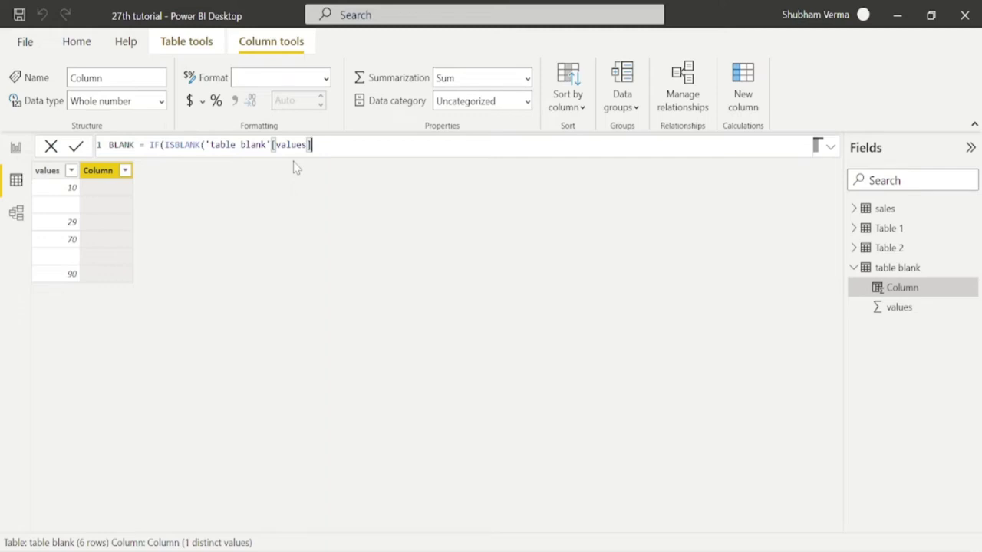
type(")")
type(",")
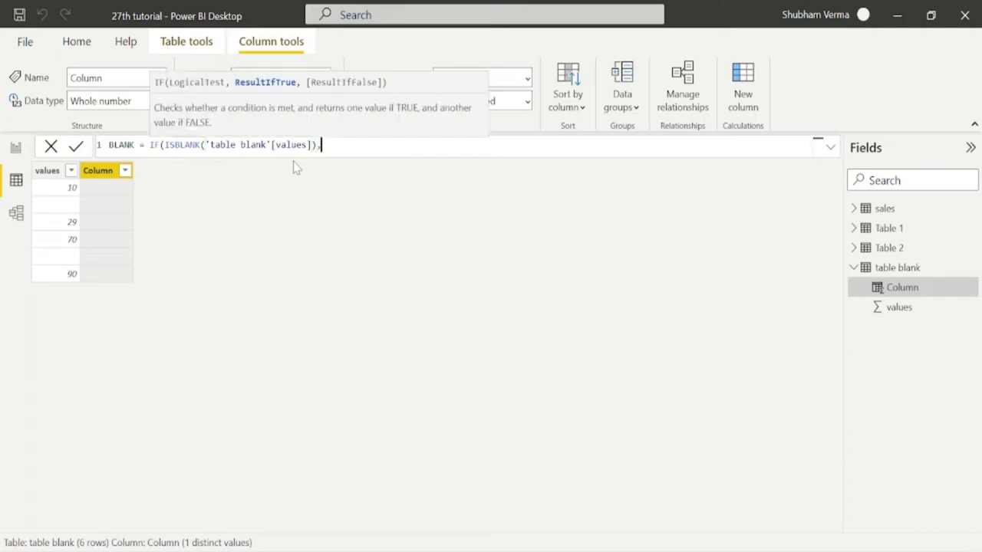
type("\"BLANK\",")
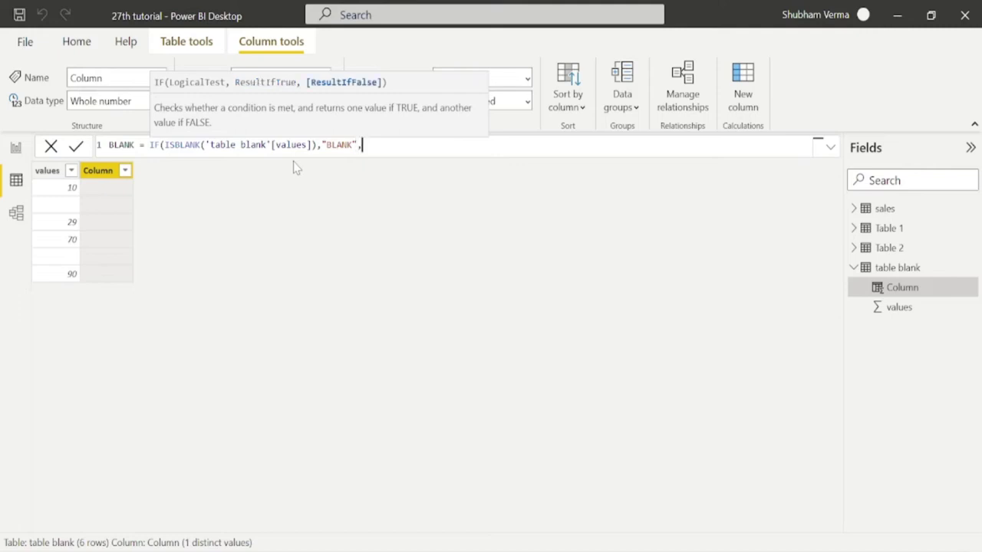
type("\"NON BLANK\")")
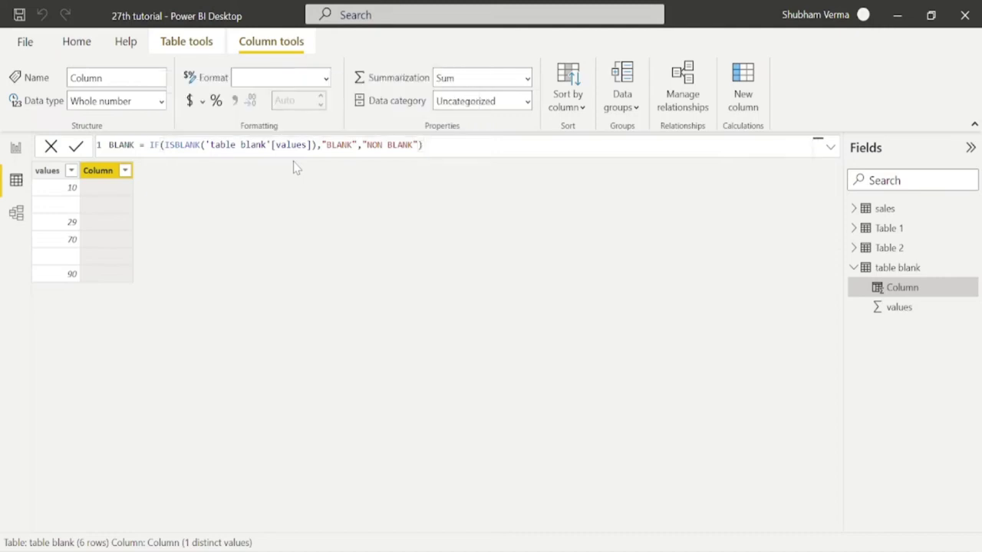
key("Return")
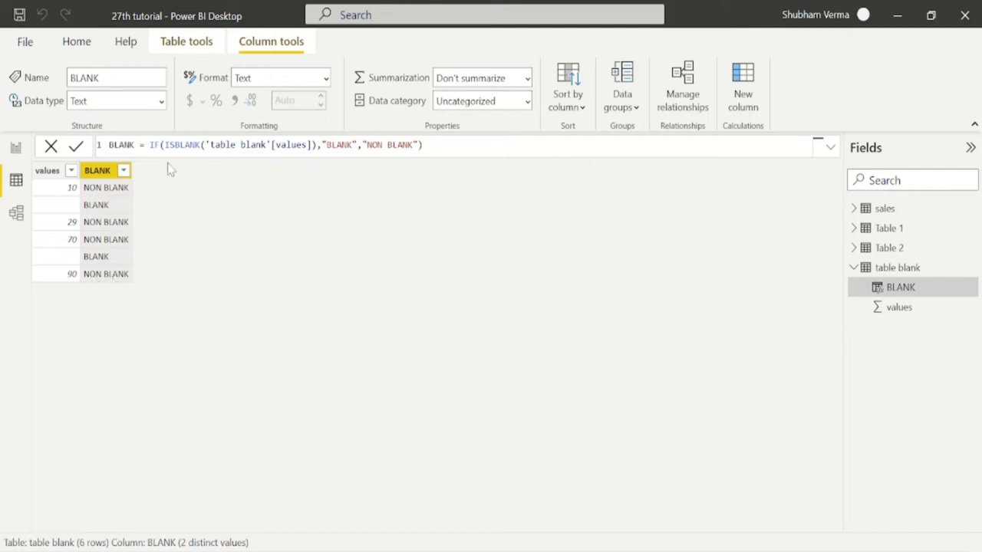
- Point out ISBLANK in the formula, then switch to Microsoft Edge and highlight ERROR in the Other functions list
left_click_drag(164, 144, 201, 144)
key("alt+Tab")
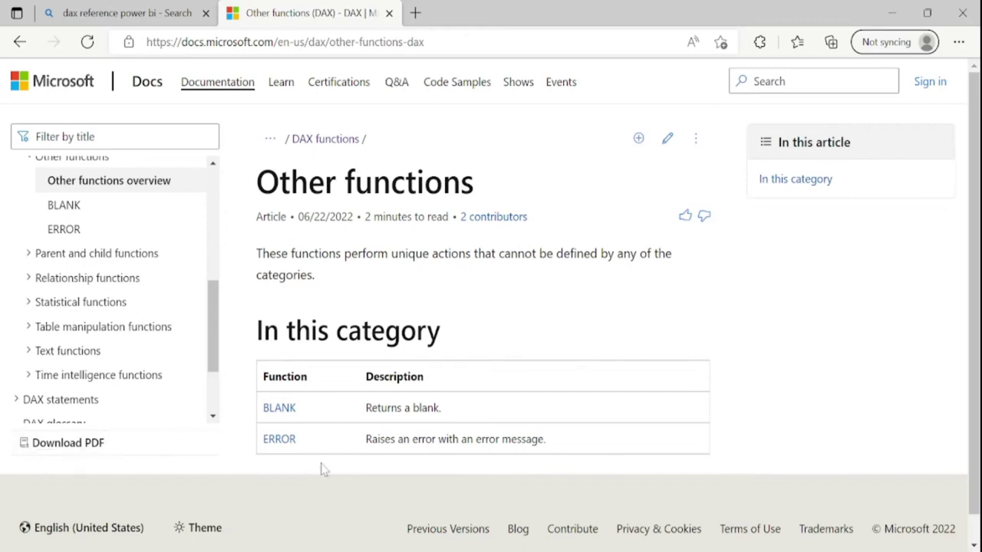
left_click_drag(318, 459, 264, 439)
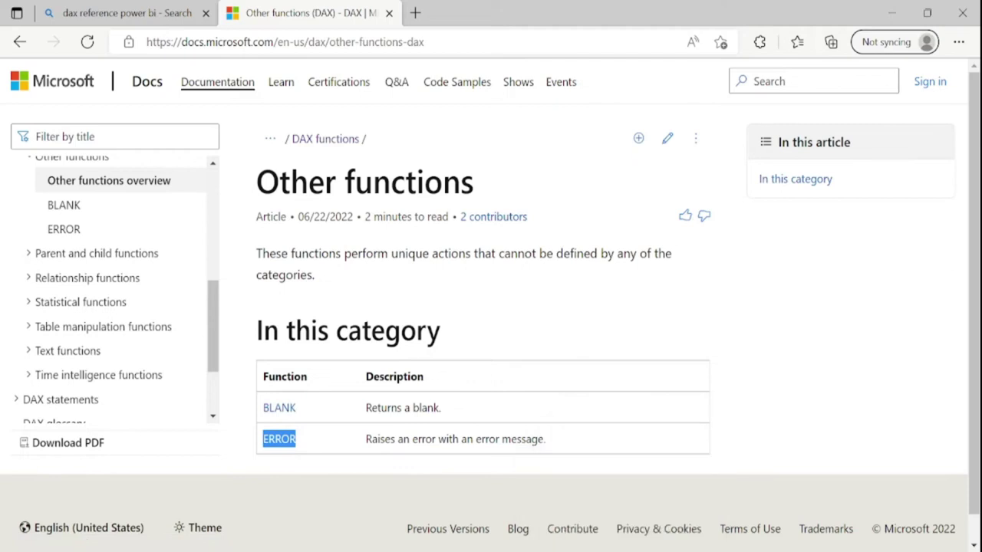
- Return to Power BI Desktop and display the rows of the sales table
left_click(623, 491)
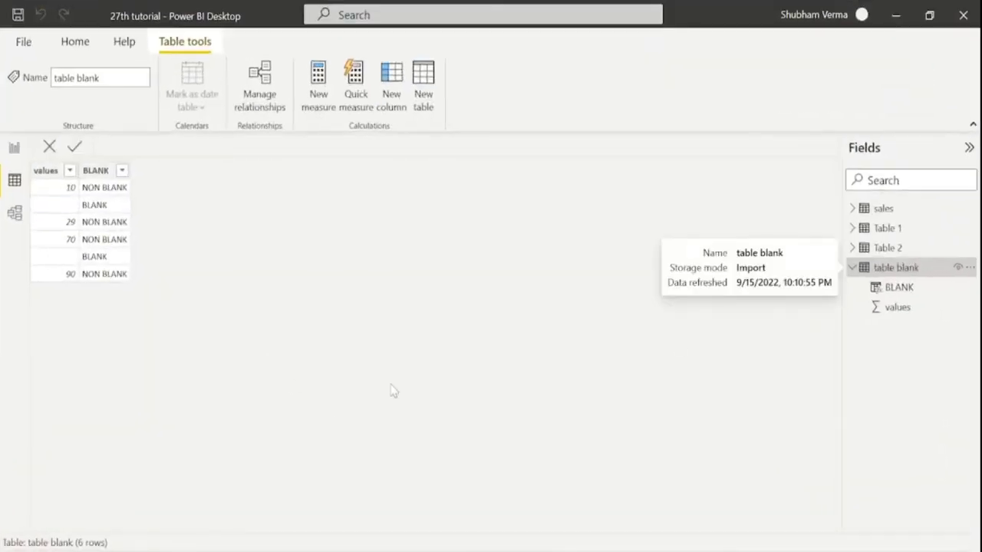
left_click(892, 214)
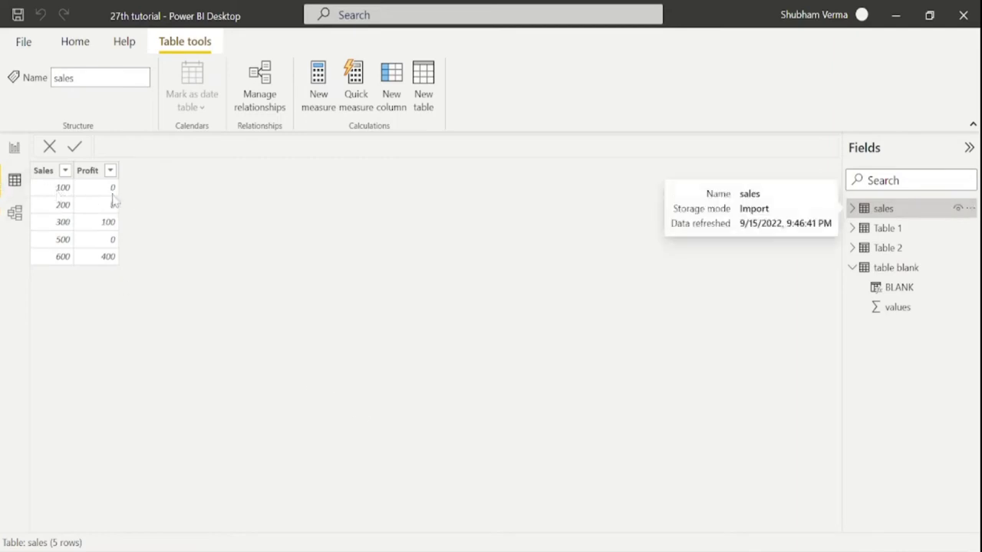
- Open Calculator, divide 100 by 0 as a test, and close it
left_click(583, 551)
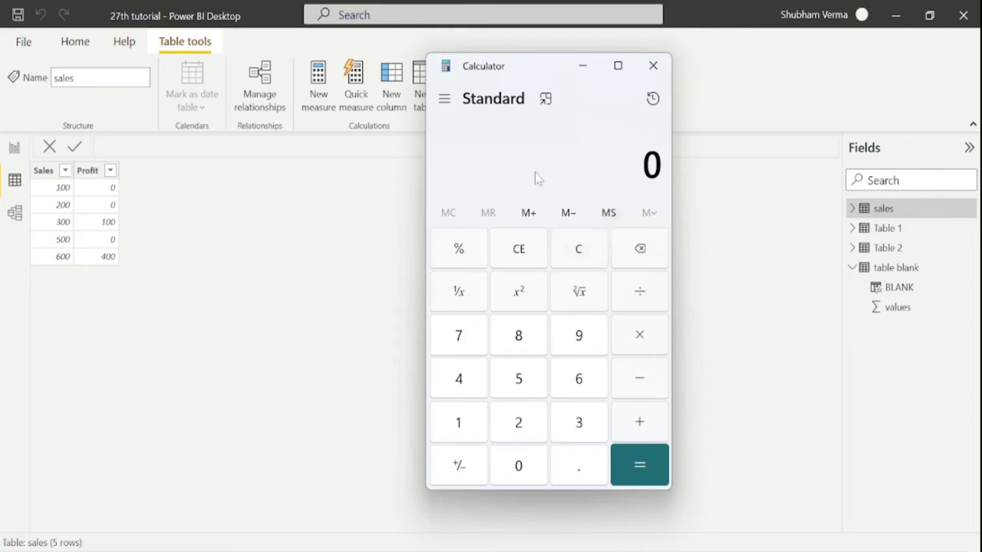
type("100")
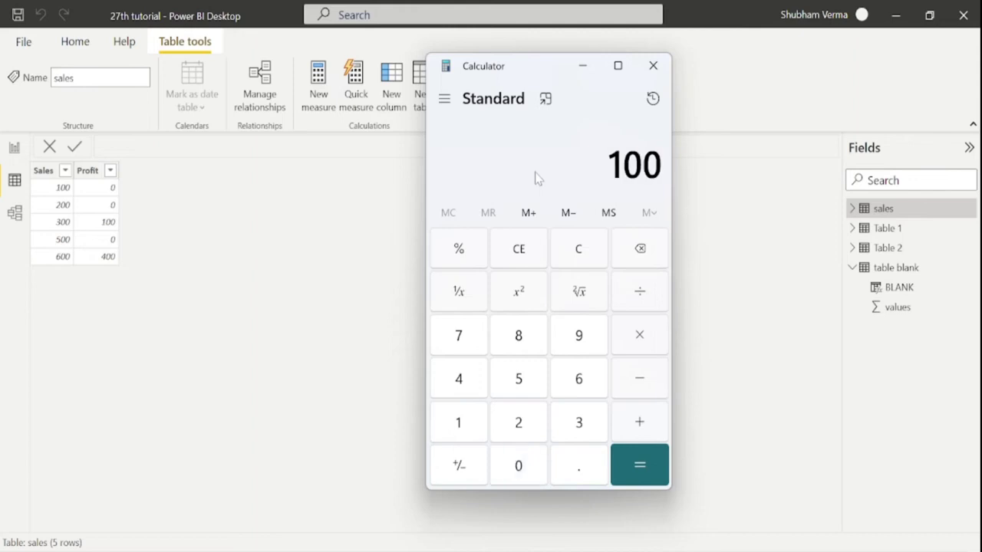
left_click(656, 291)
left_click(524, 463)
left_click(640, 466)
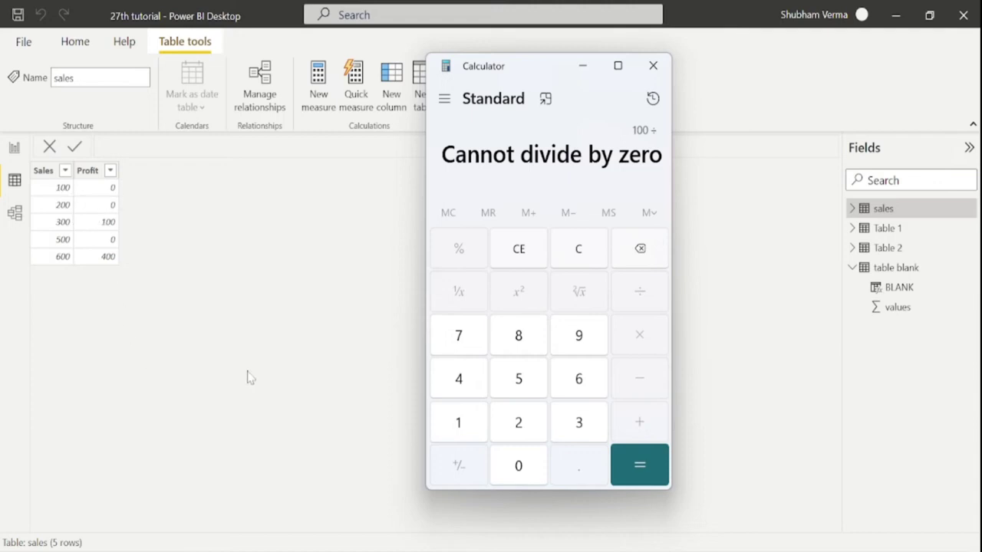
left_click(652, 68)
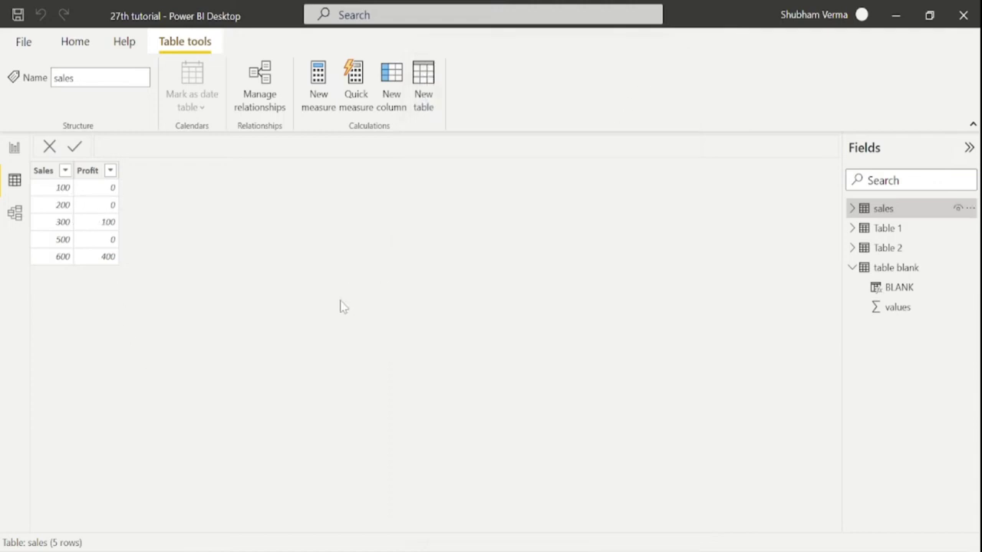
- Add a calculated column to the sales table with the formula DIVIDE = sales[Sales]/sales[Profit]
left_click(401, 108)
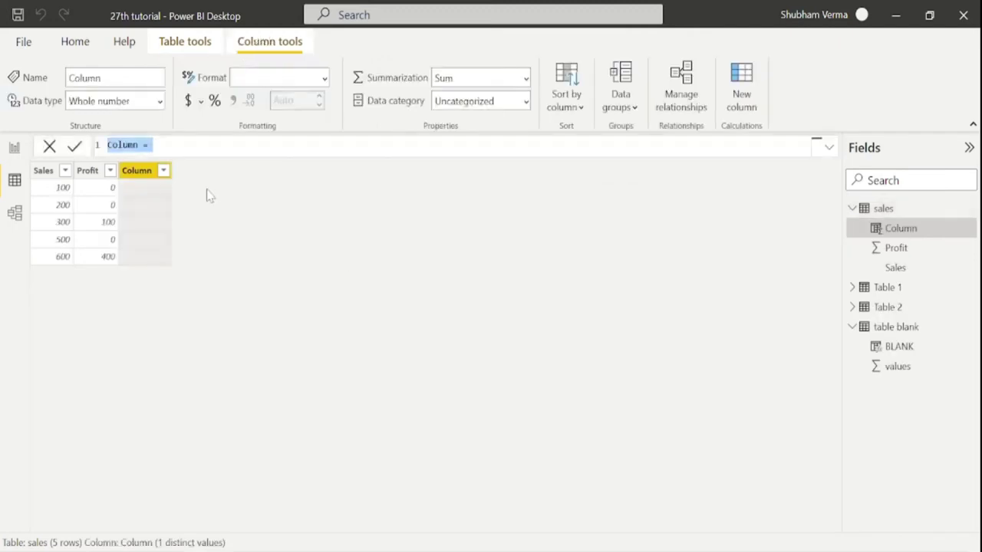
key("BackSpace")
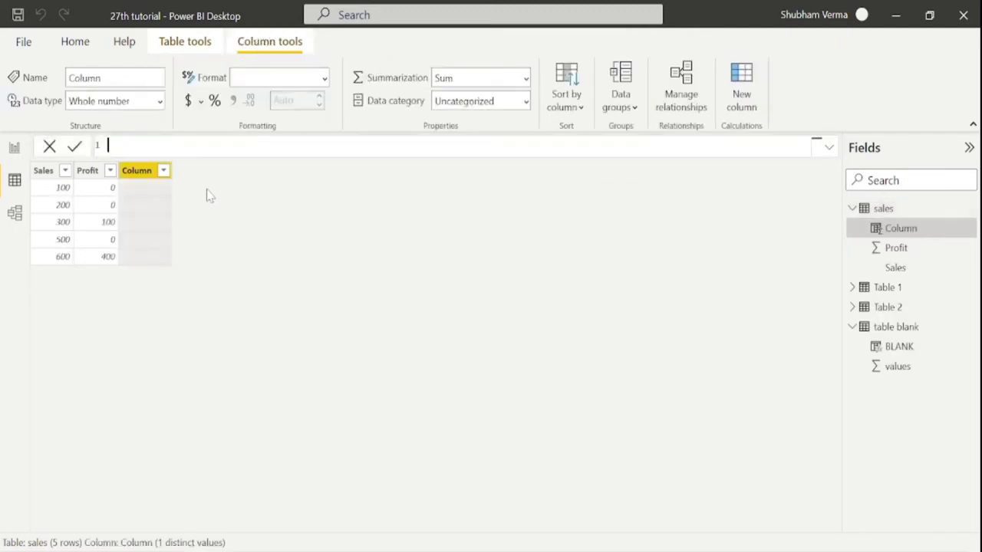
type("DIVIDE = SALES")
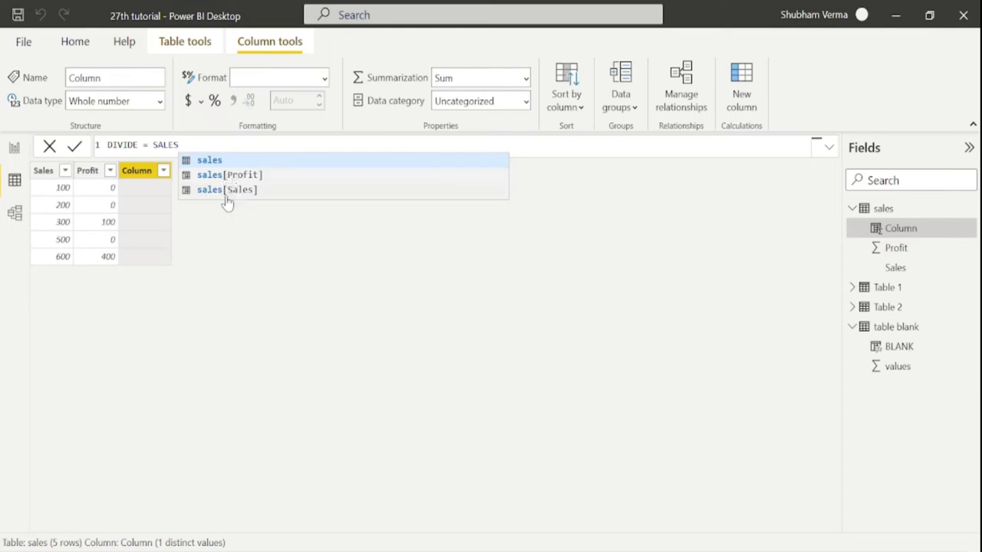
left_click(230, 190)
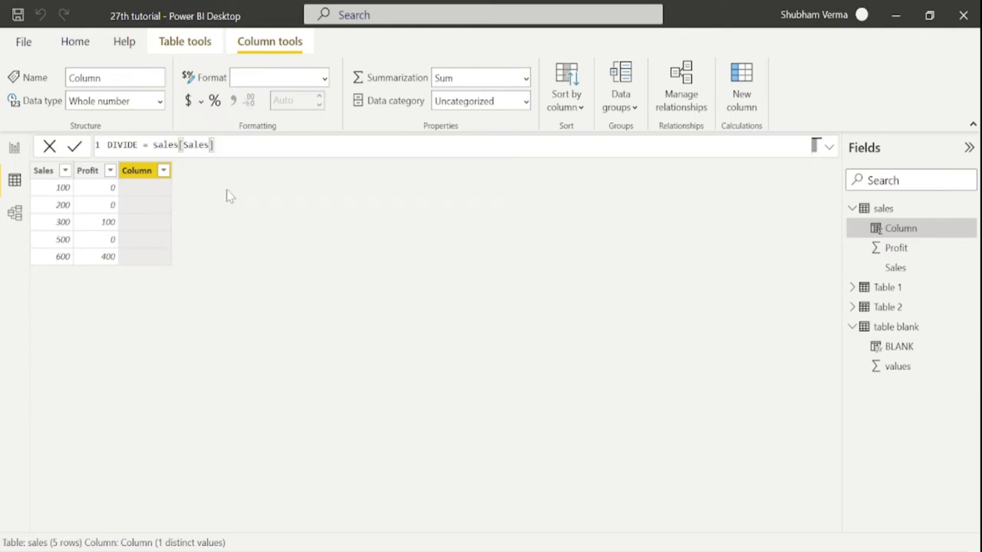
type("/PROFIT")
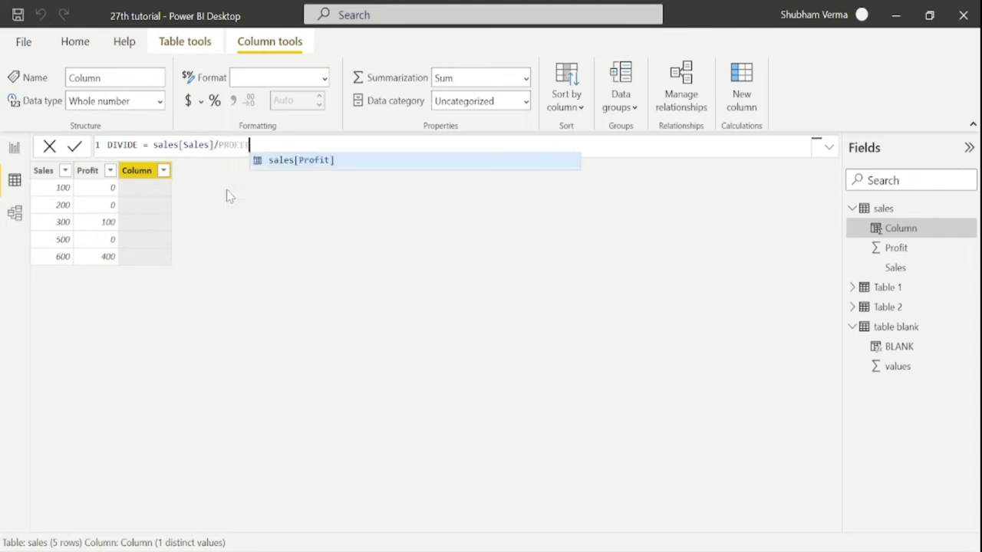
left_click(323, 162)
key("Return")
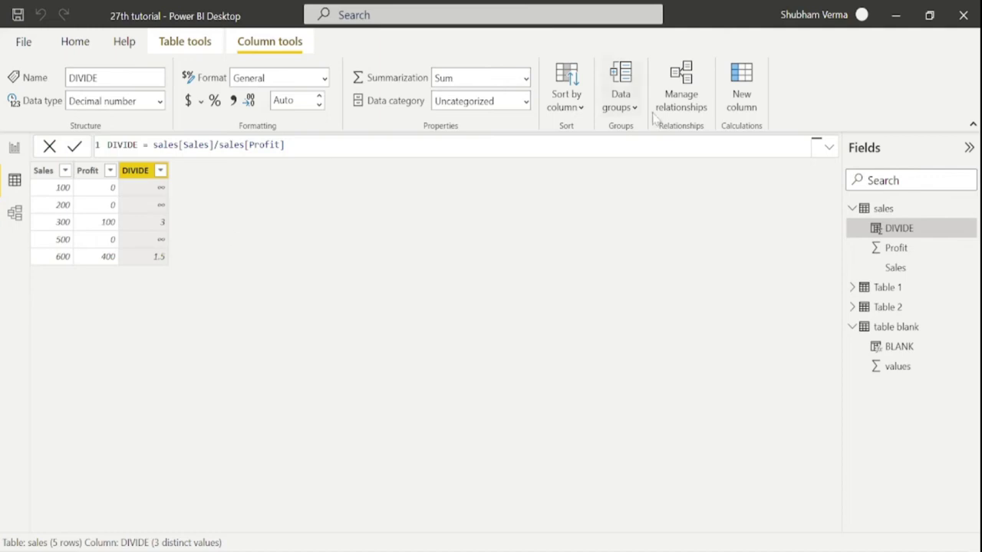
- Add a calculated column to the sales table with the formula IFERROR = IF(ISERROR(sales[DIVIDE]),"ERROR","NOT ERROR")
left_click(744, 107)
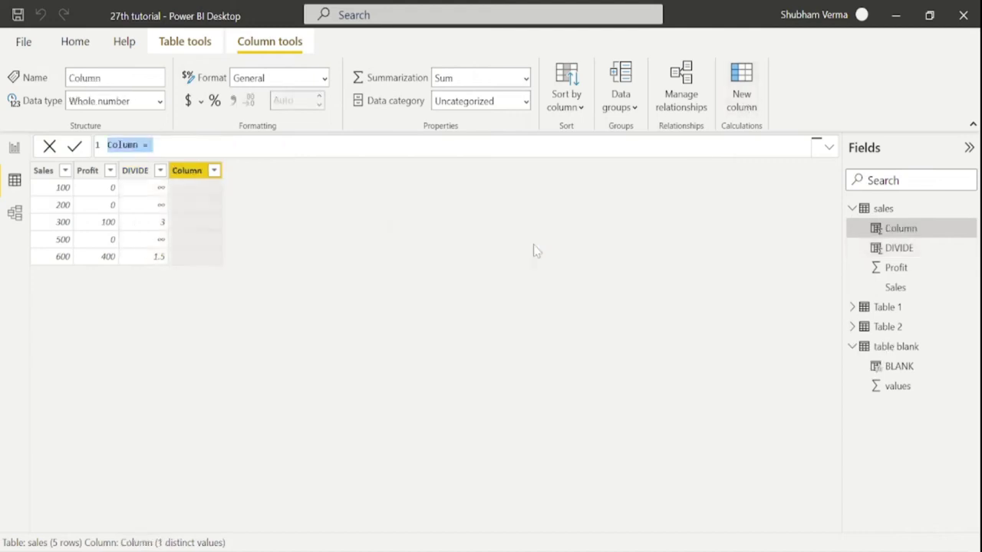
key("BackSpace")
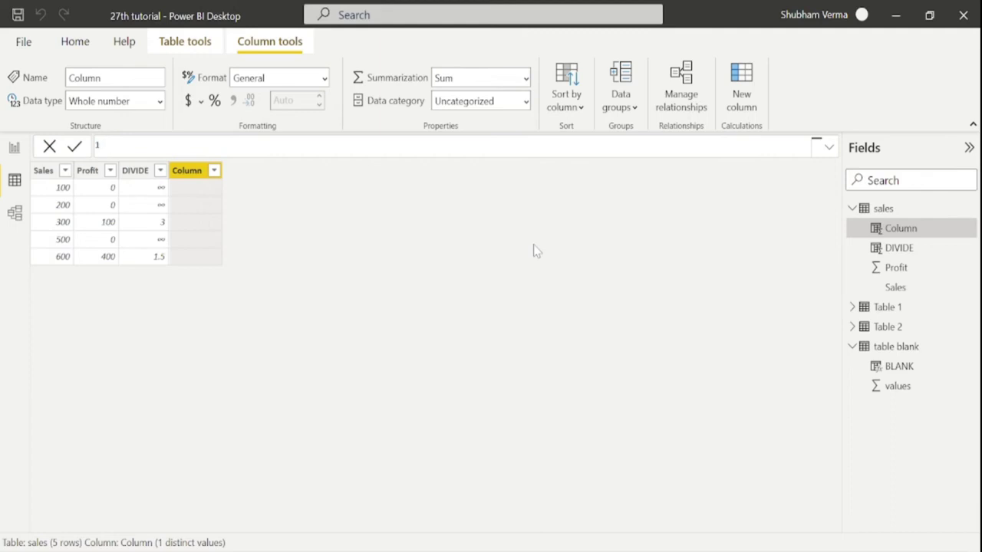
type("1FERROR =")
type("IF(")
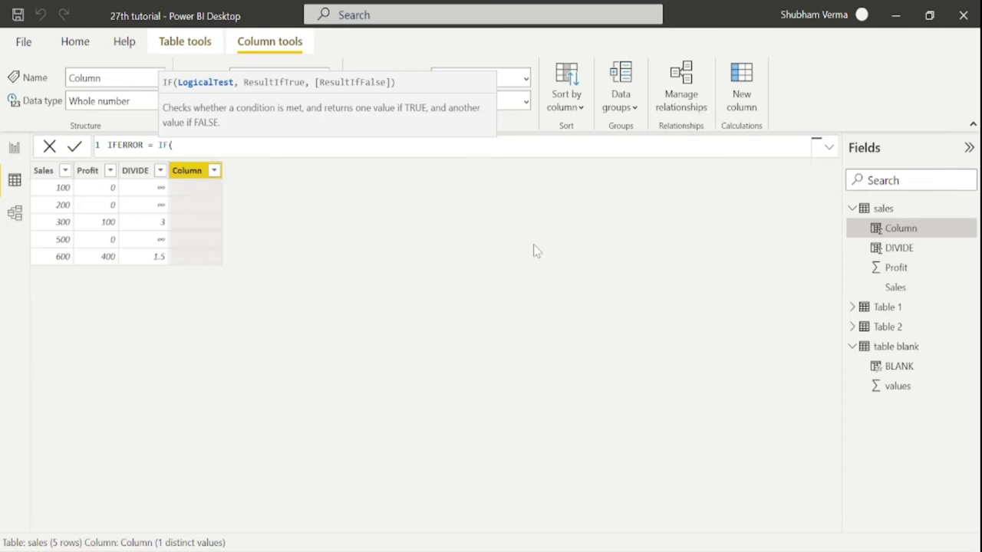
type("ISER")
key("Tab")
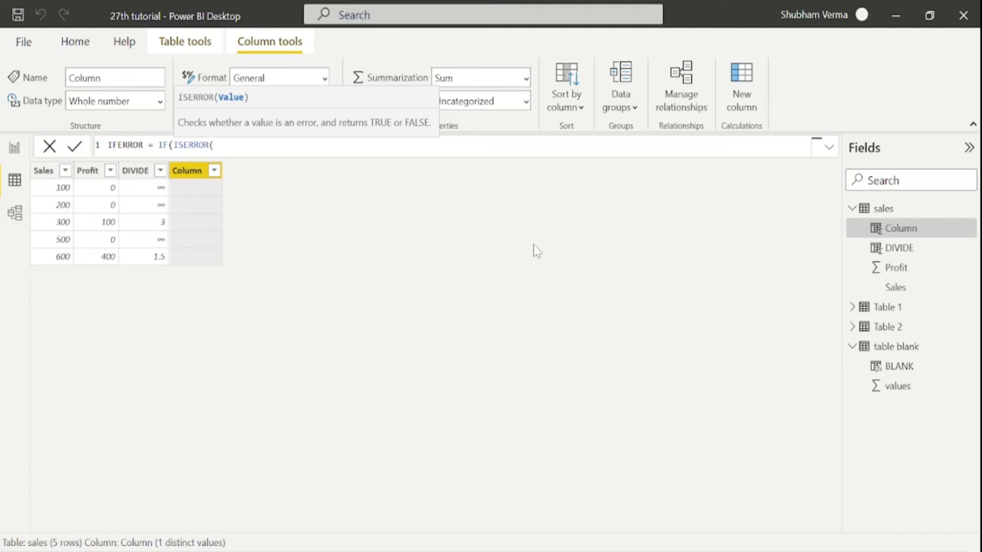
type("DIVI")
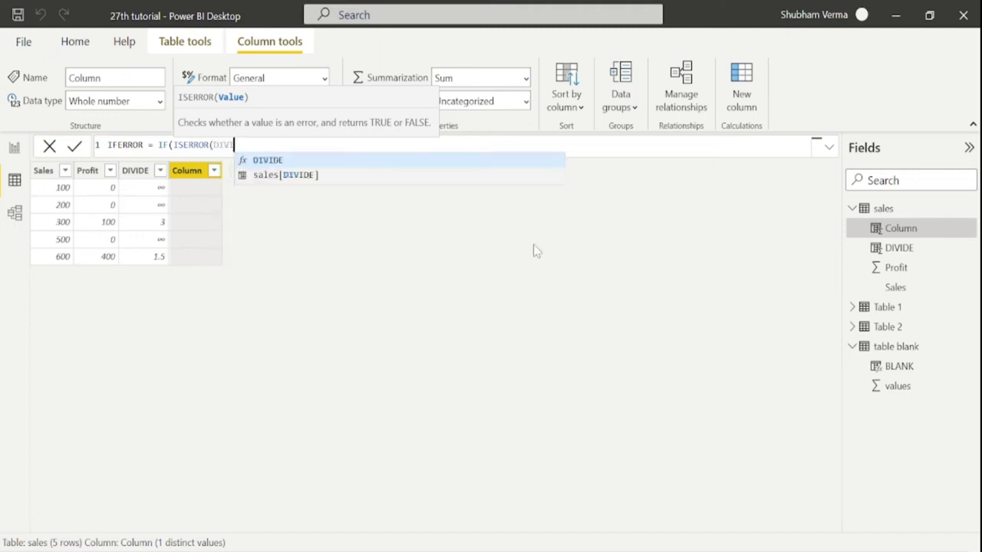
key("Down")
key("Tab")
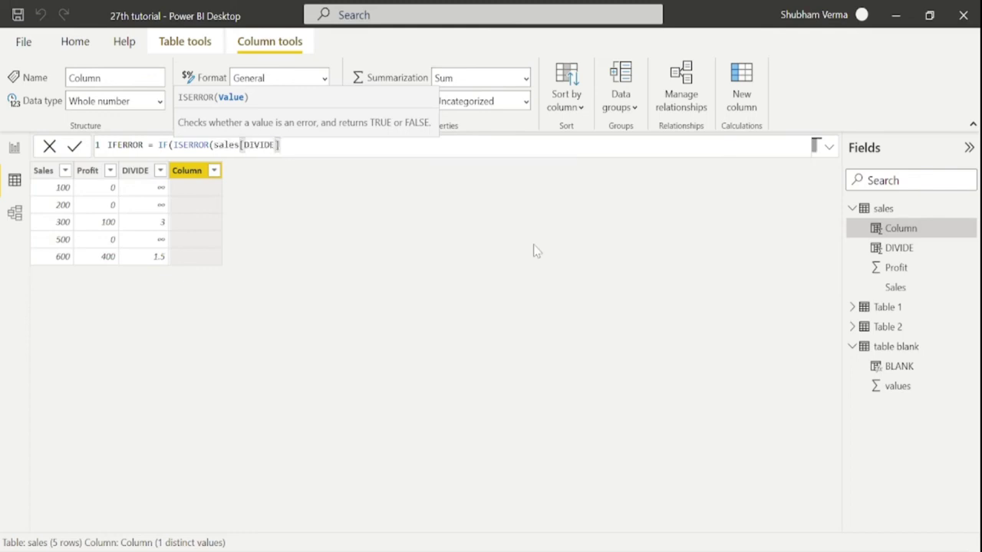
type(")")
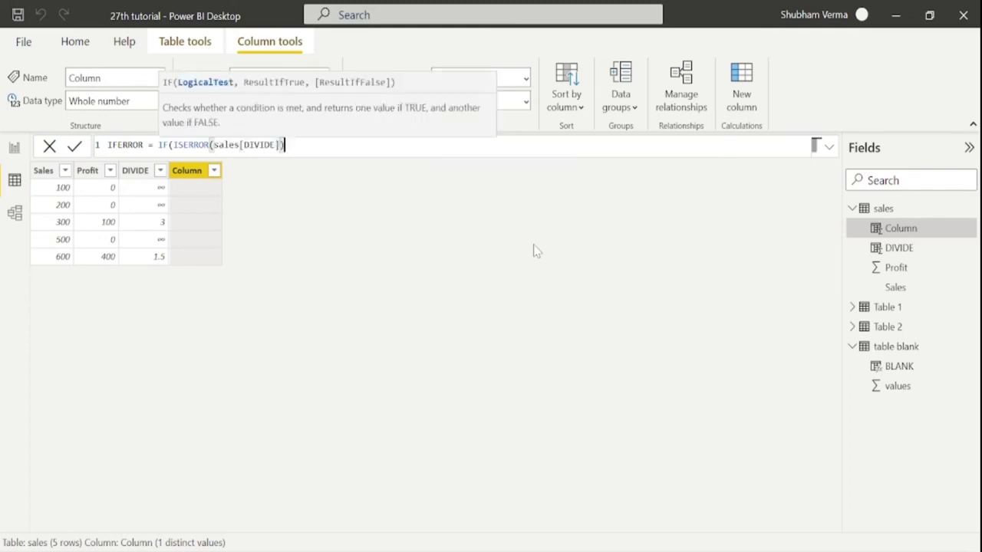
type(",")
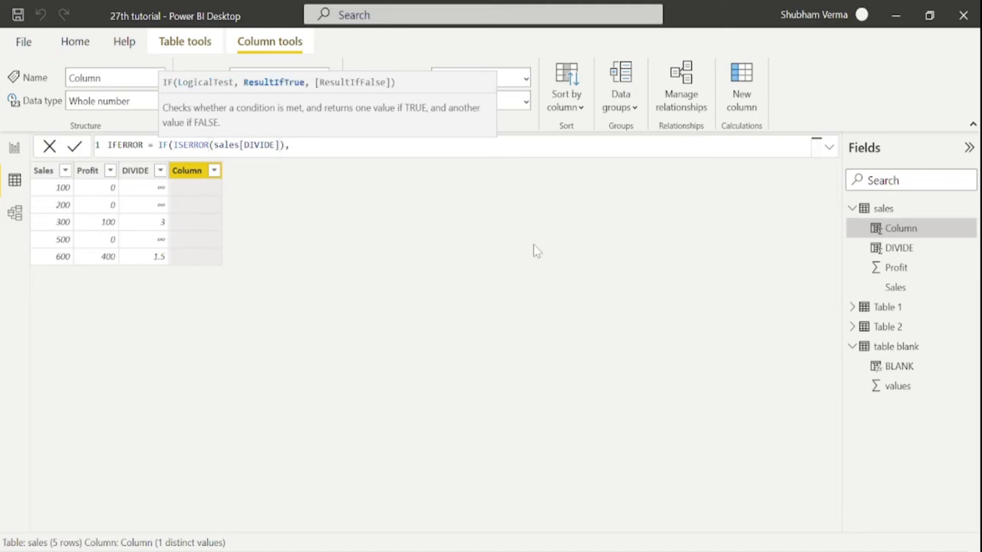
type("\"")
type("ERROR\",")
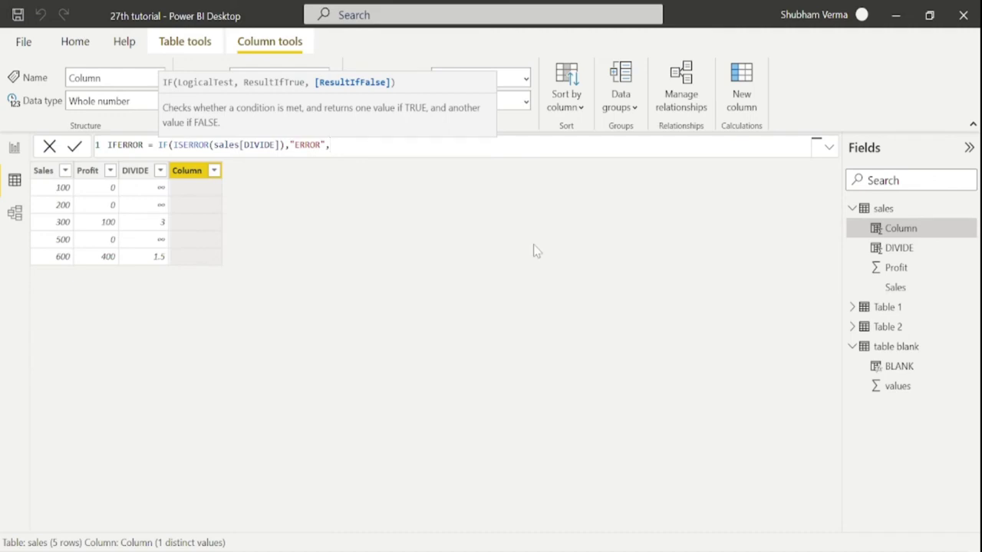
type("\"NOT ERROR\")")
key("Return")
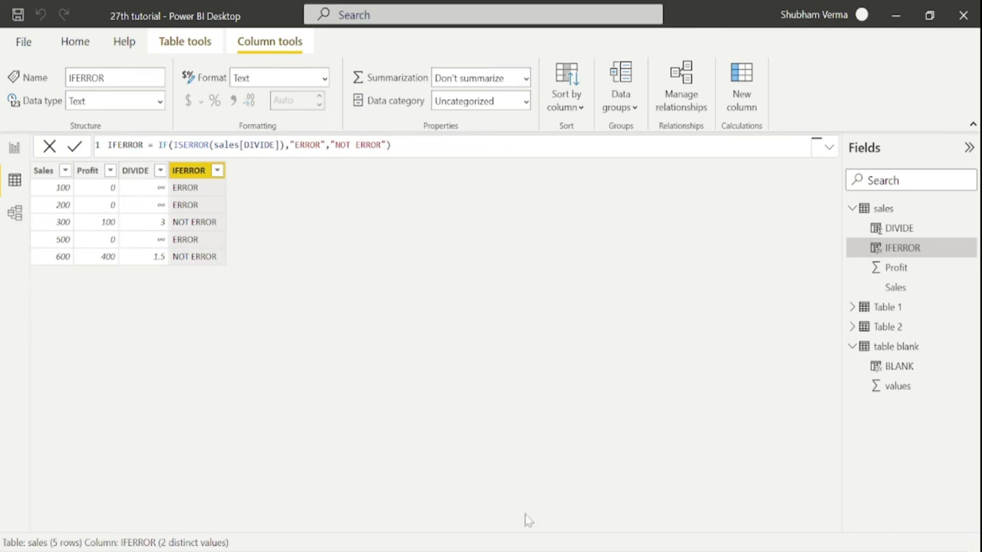
- Switch to Microsoft Edge, open the Relationship functions page from the DAX function reference, and highlight RELATED in the function list
key("alt+Tab")
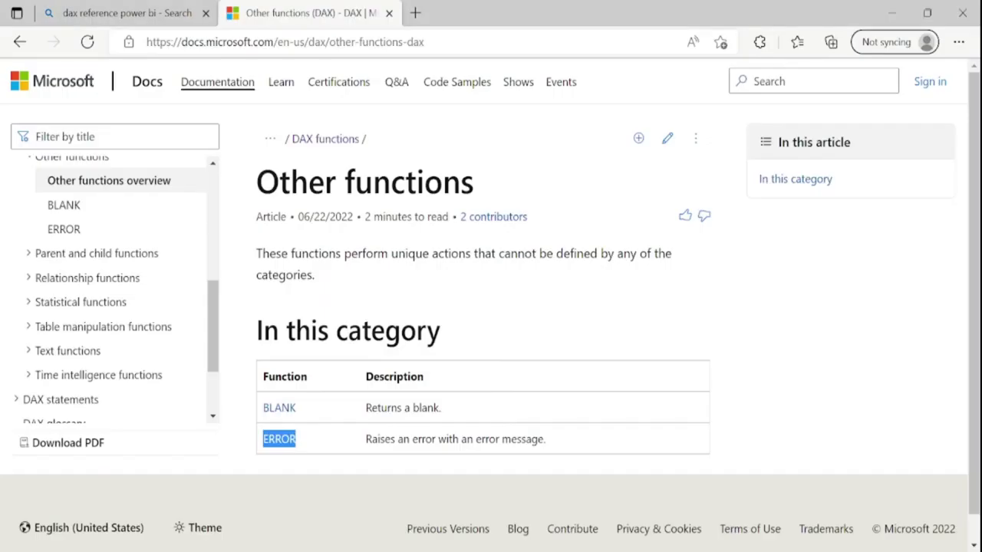
left_click(20, 42)
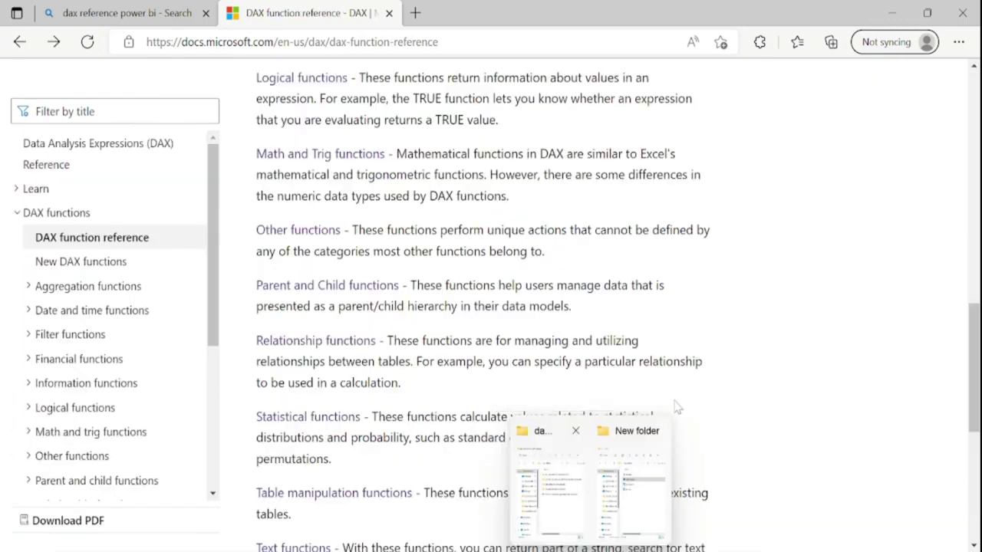
left_click(313, 347)
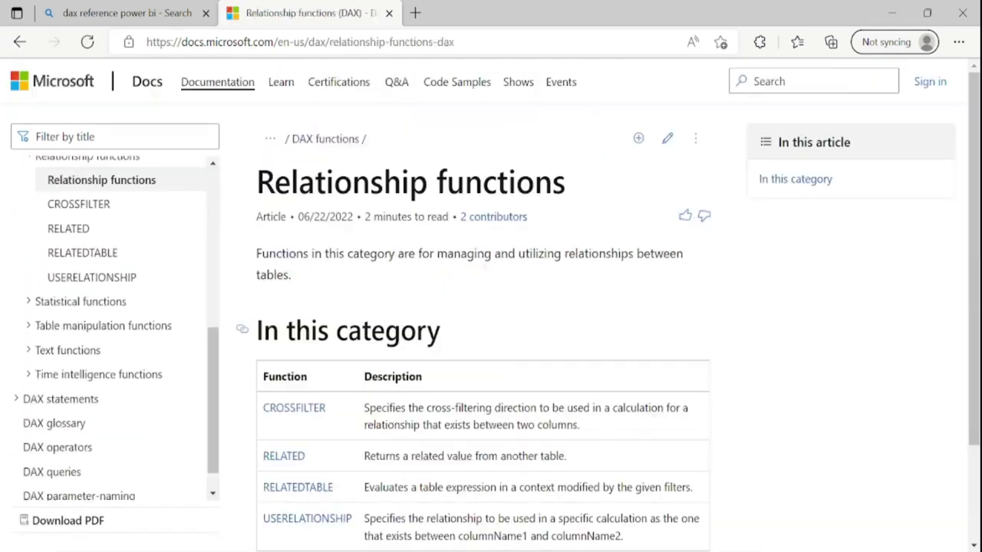
scroll(312, 346, "down", 2)
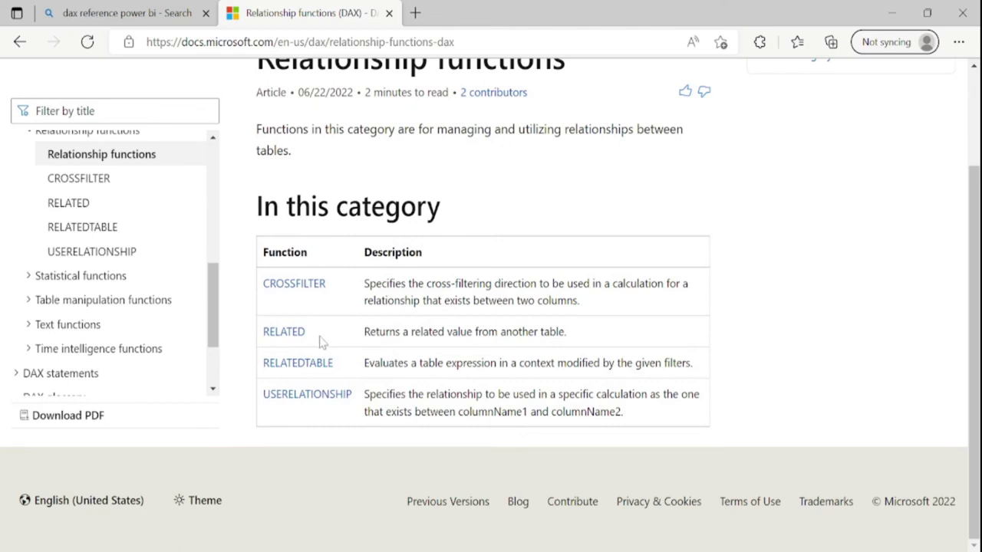
left_click_drag(320, 342, 263, 332)
scroll(337, 345, "up", 2)
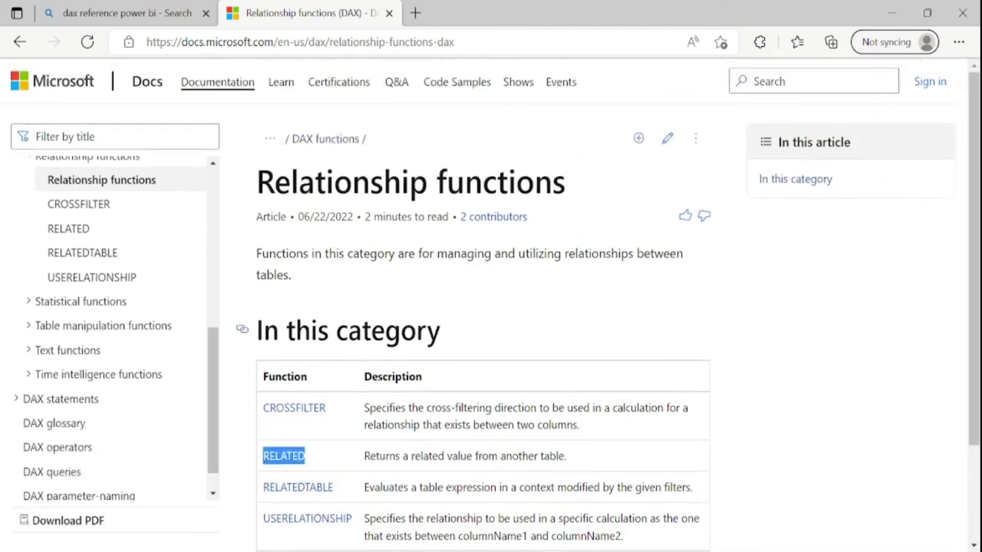
scroll(335, 344, "down", 2)
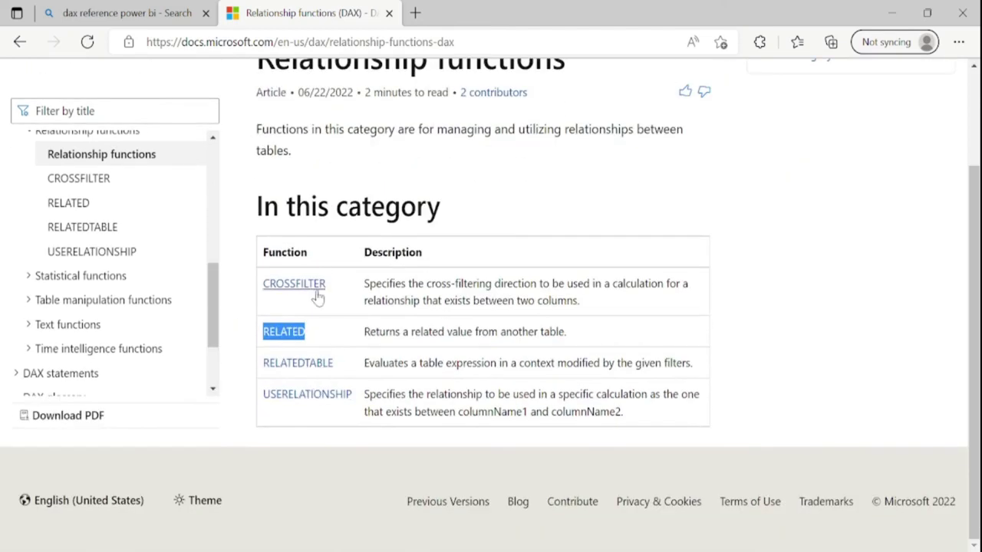
scroll(322, 303, "up", 2)
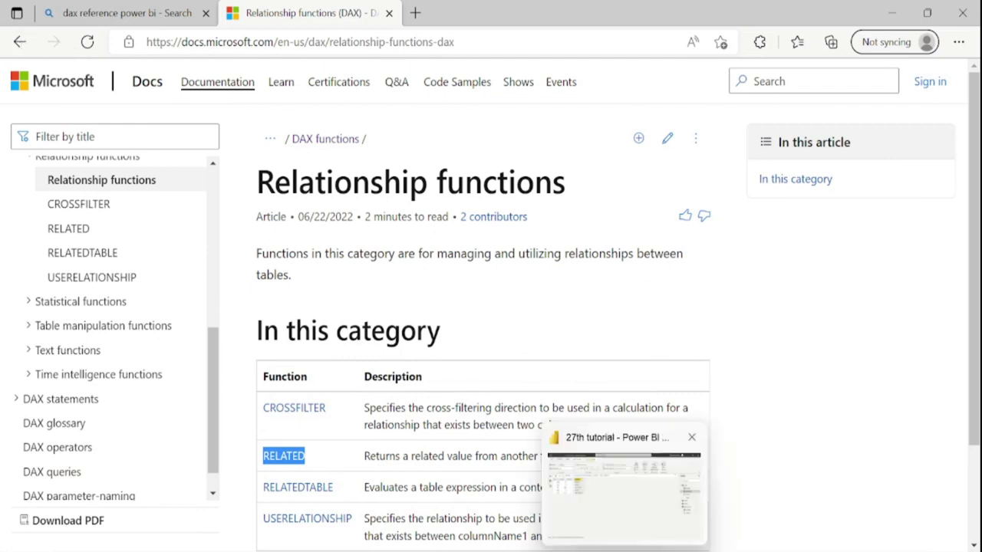
- Return to Power BI Desktop and compare the columns and rows of Table 1 and Table 2
key("alt+Tab")
left_click(890, 229)
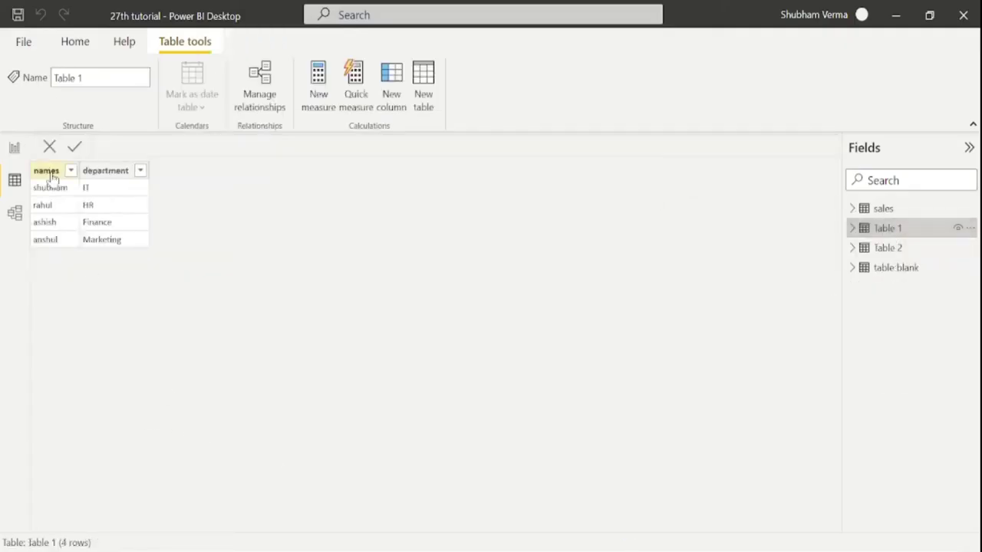
left_click(876, 249)
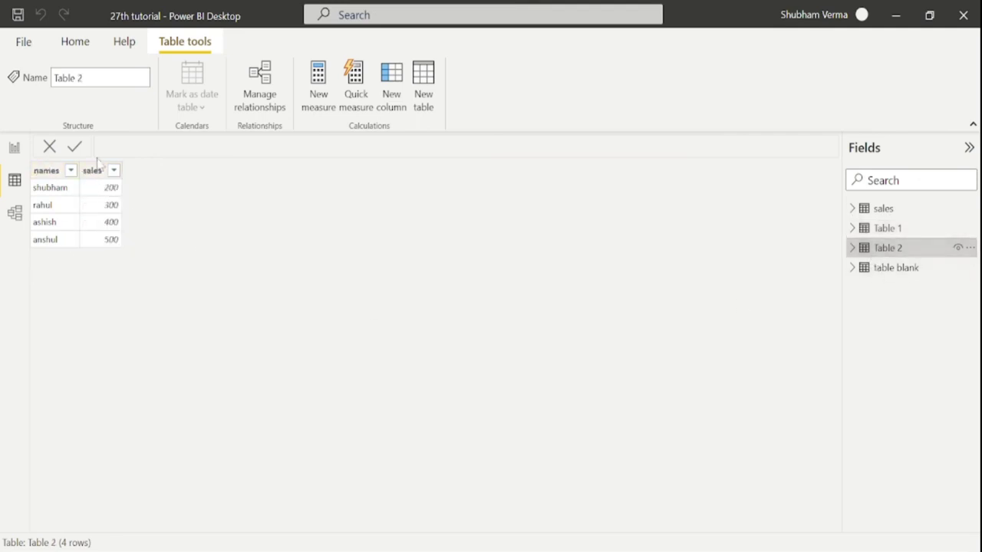
left_click(890, 228)
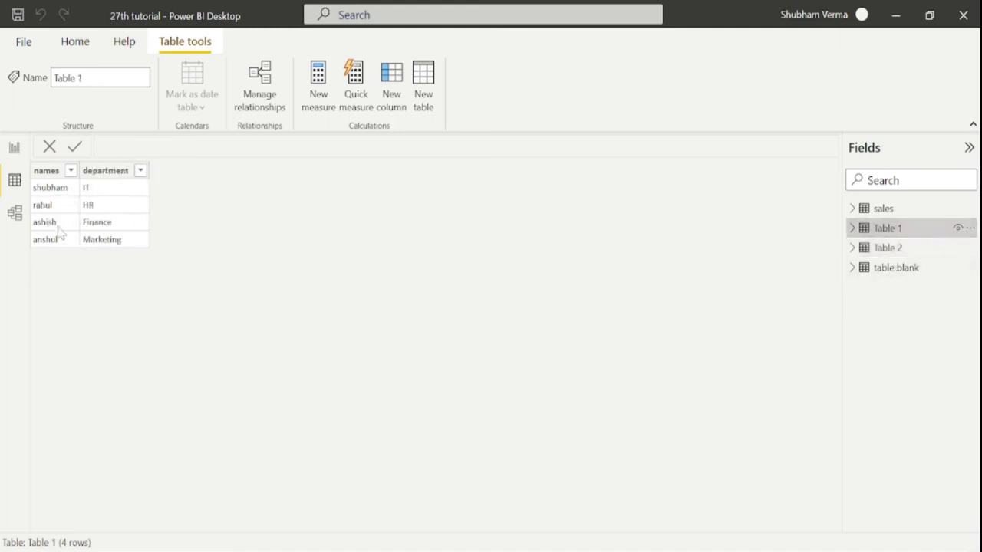
left_click(888, 248)
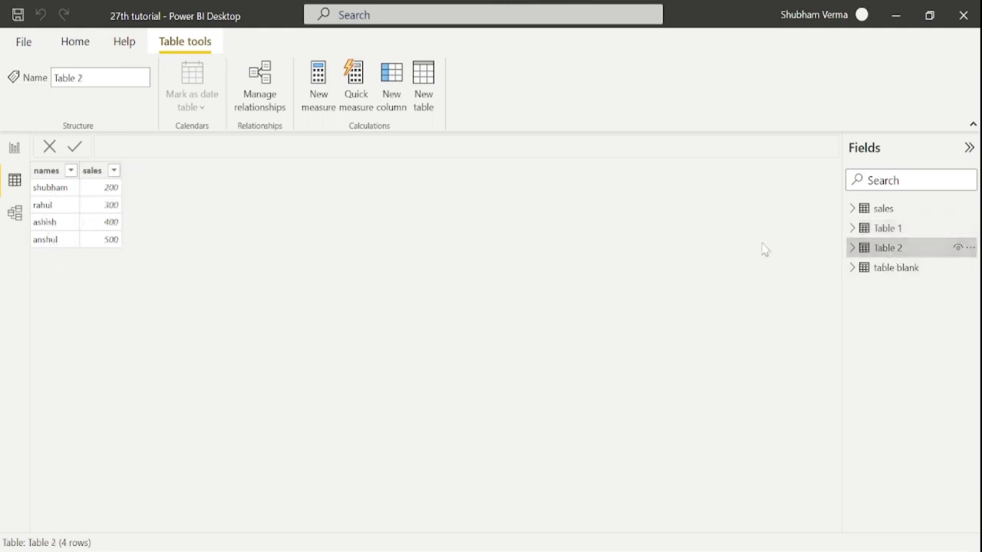
- Add a calculated column to Table 1 with the formula RELATED = RELATED('Table 2'[sales])
left_click(885, 230)
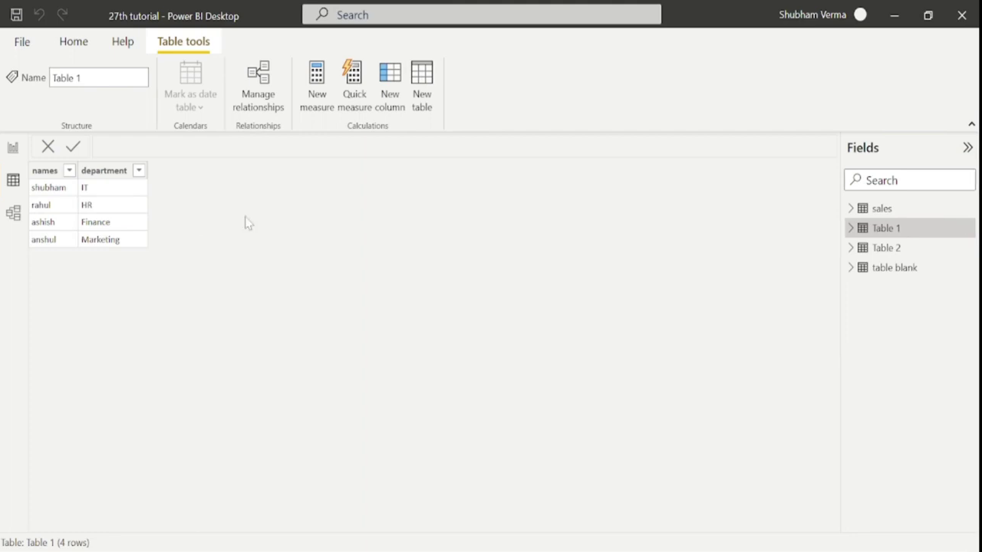
left_click(395, 112)
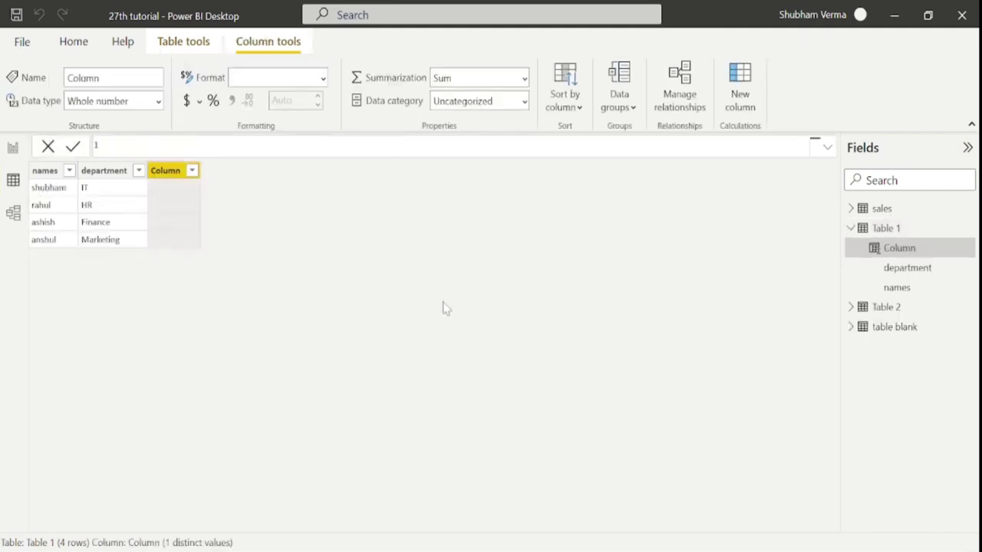
type("RELATED = RELATED")
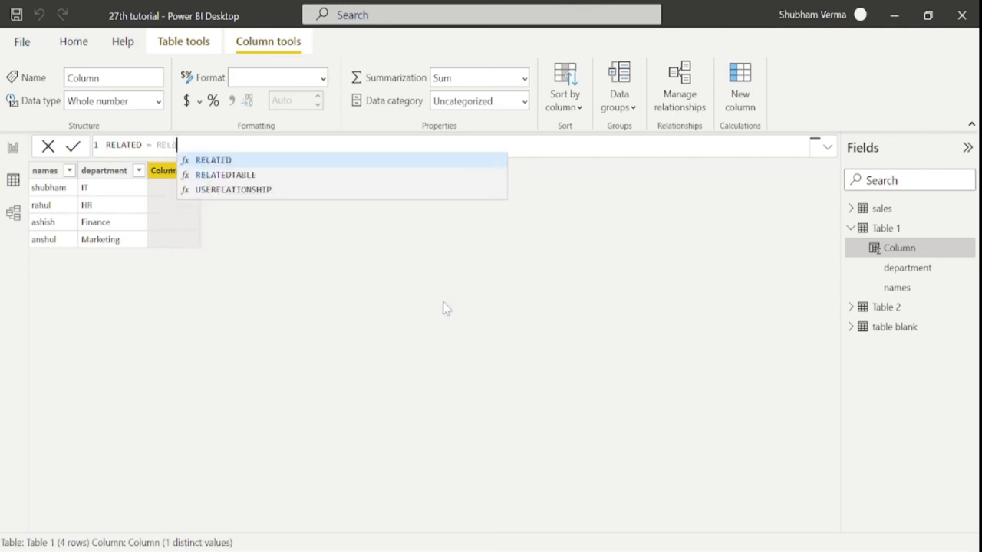
type("(")
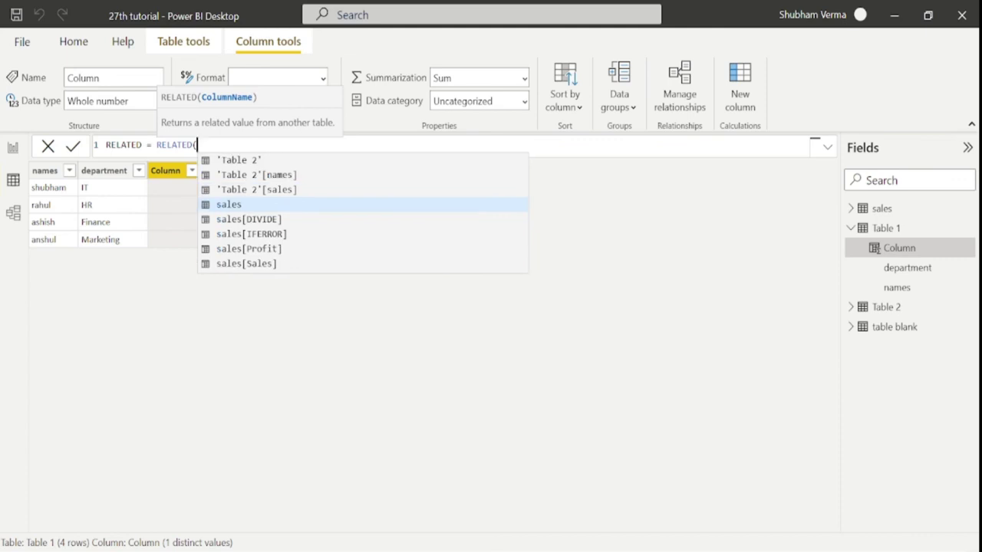
type("'Table 2'[sal")
left_click(283, 162)
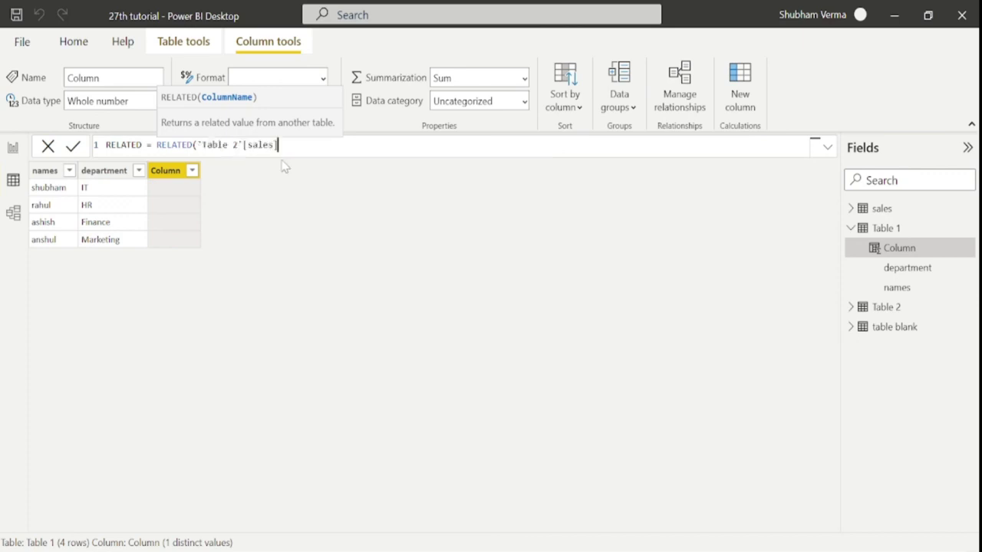
type(")")
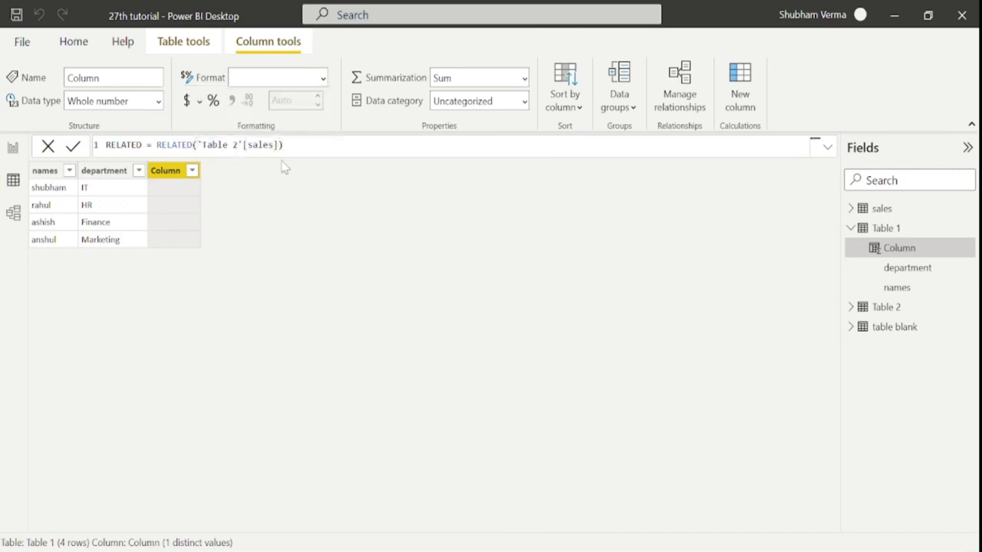
key("Return")
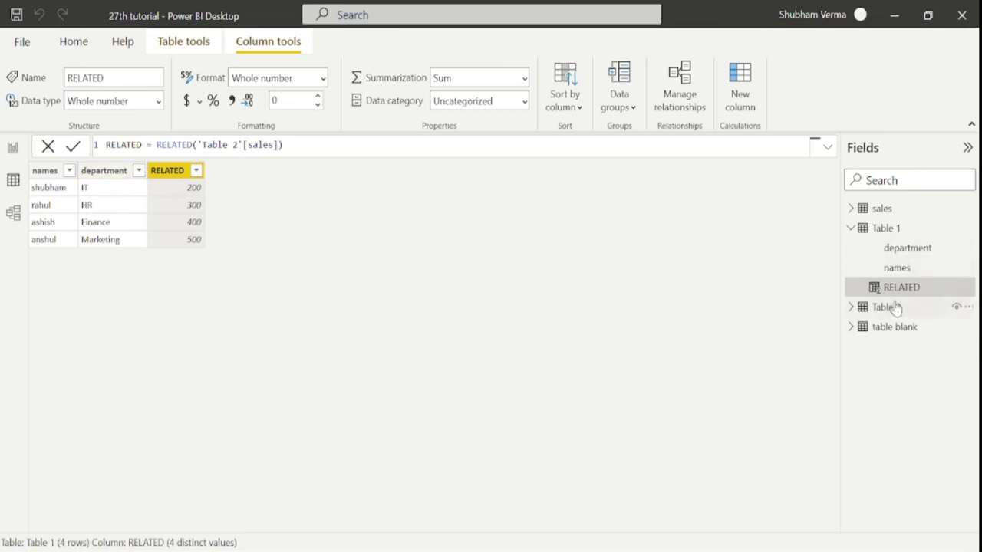
- Compare the sales values in Table 2 with the RELATED column of Table 1
left_click(886, 307)
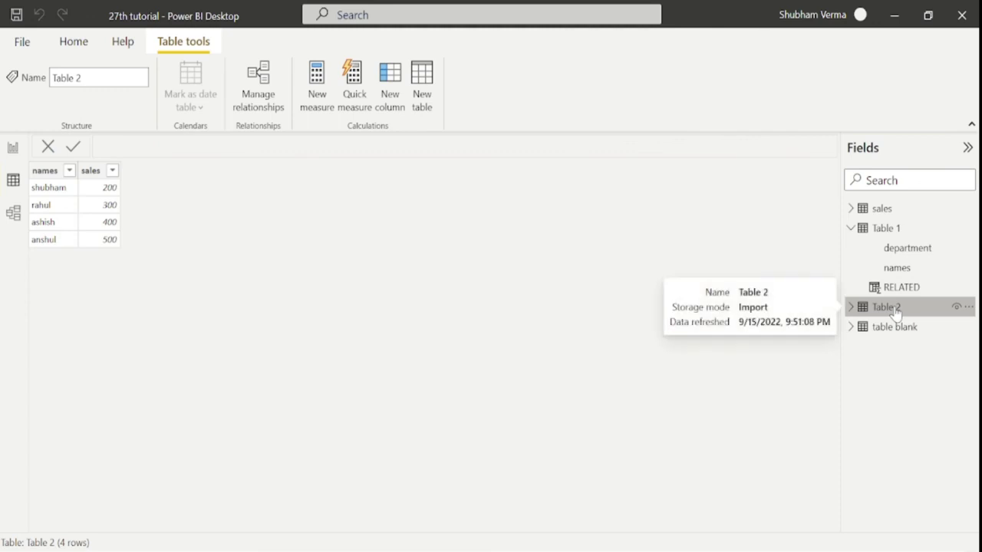
left_click(899, 292)
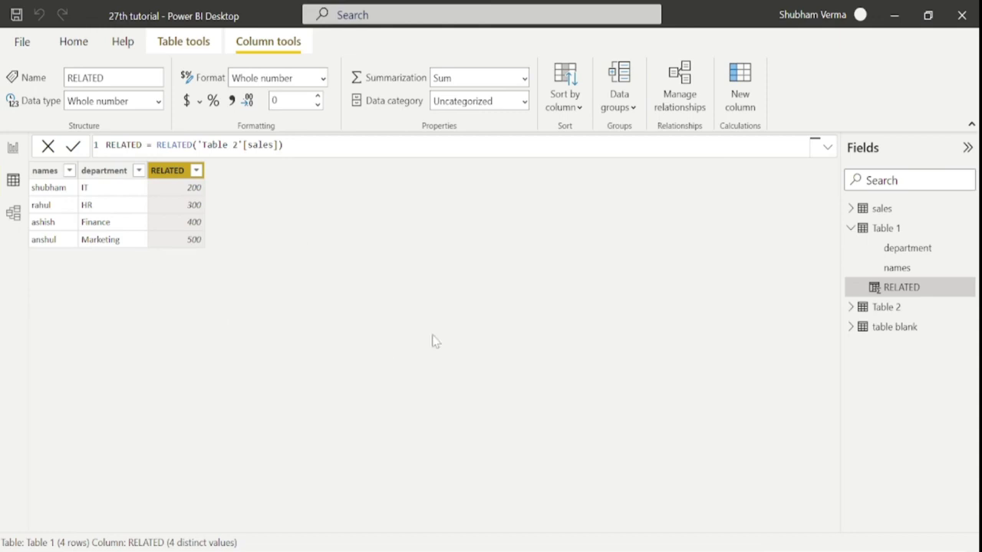
- Look over the remaining categories of the DAX function reference in Microsoft Edge and return to the report page in Power BI Desktop
key("alt+Tab")
scroll(432, 392, "up", 4)
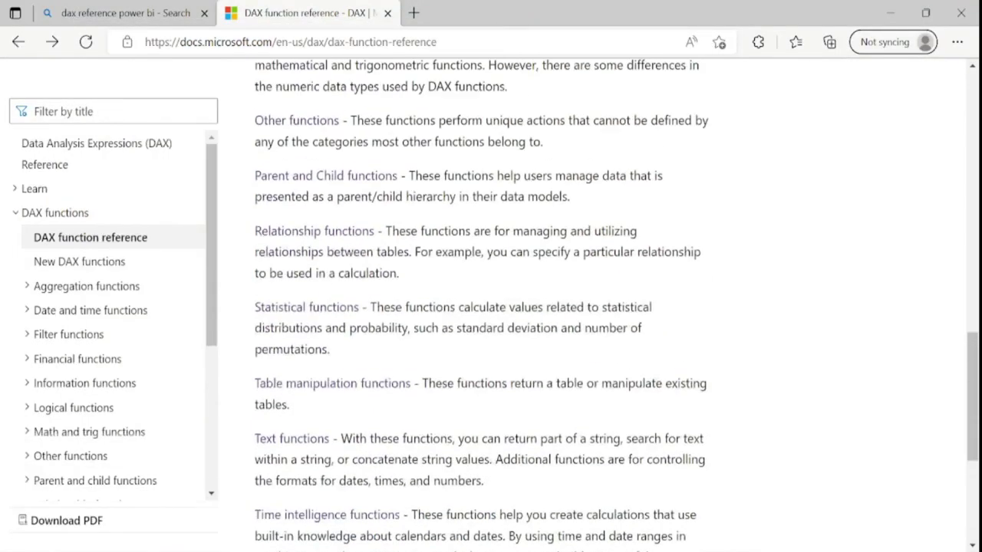
scroll(319, 381, "down", 3)
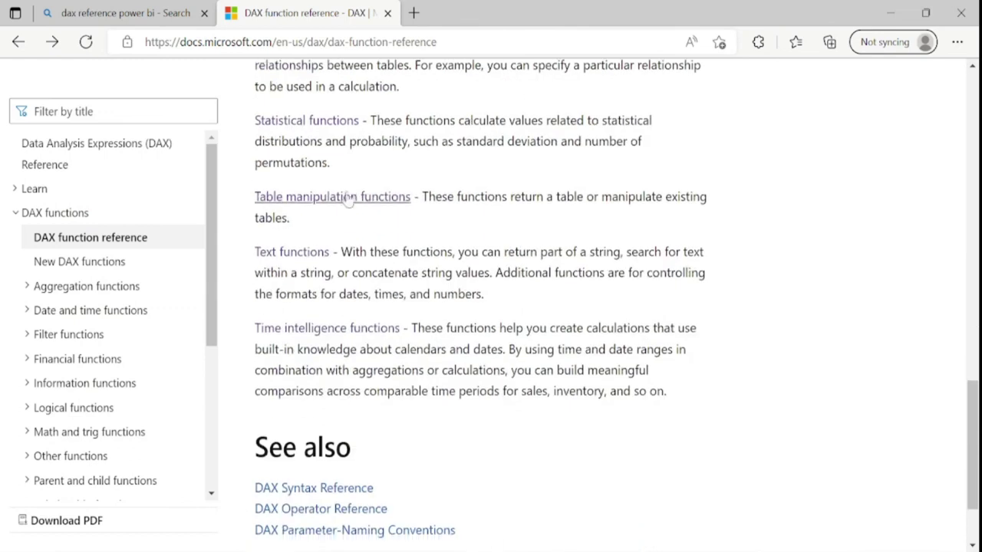
key("alt+Tab")
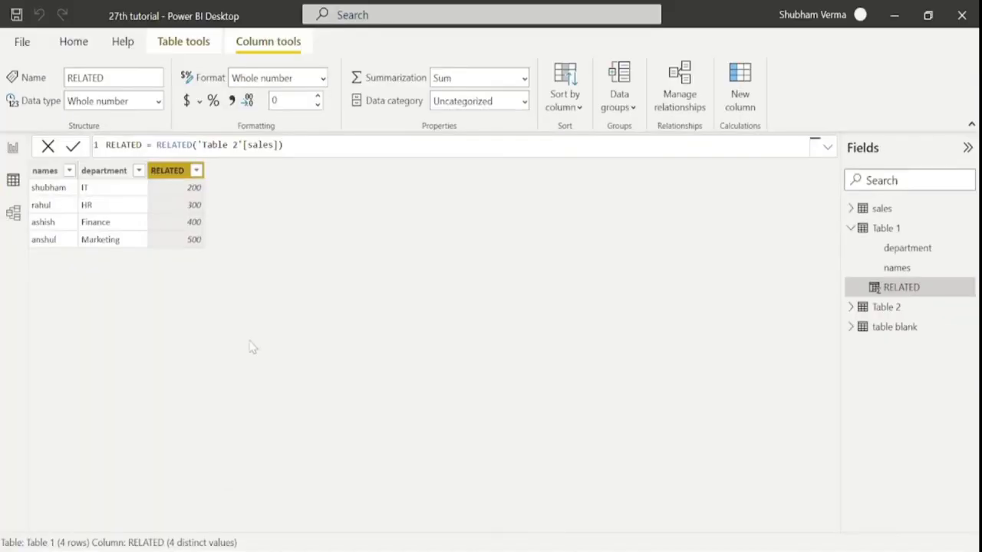
left_click(12, 147)
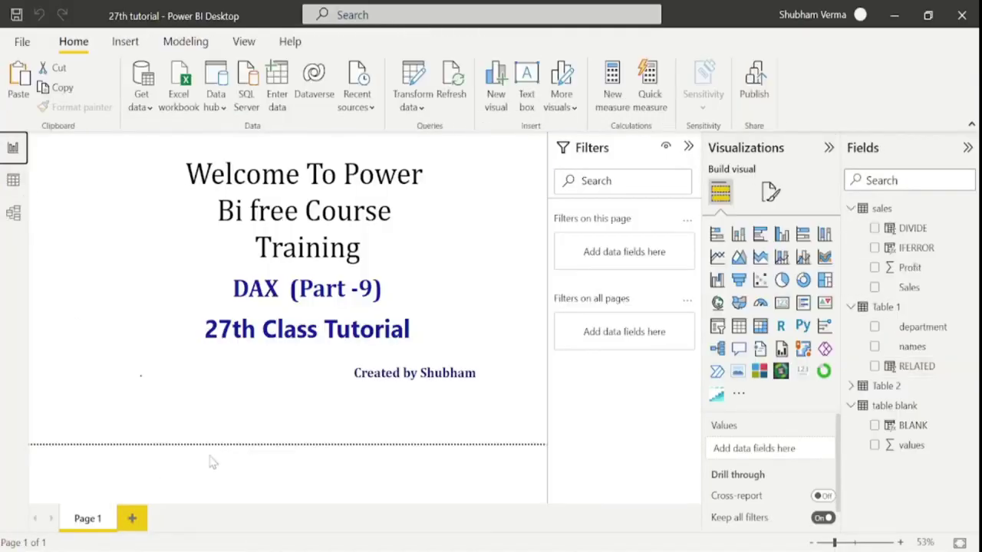